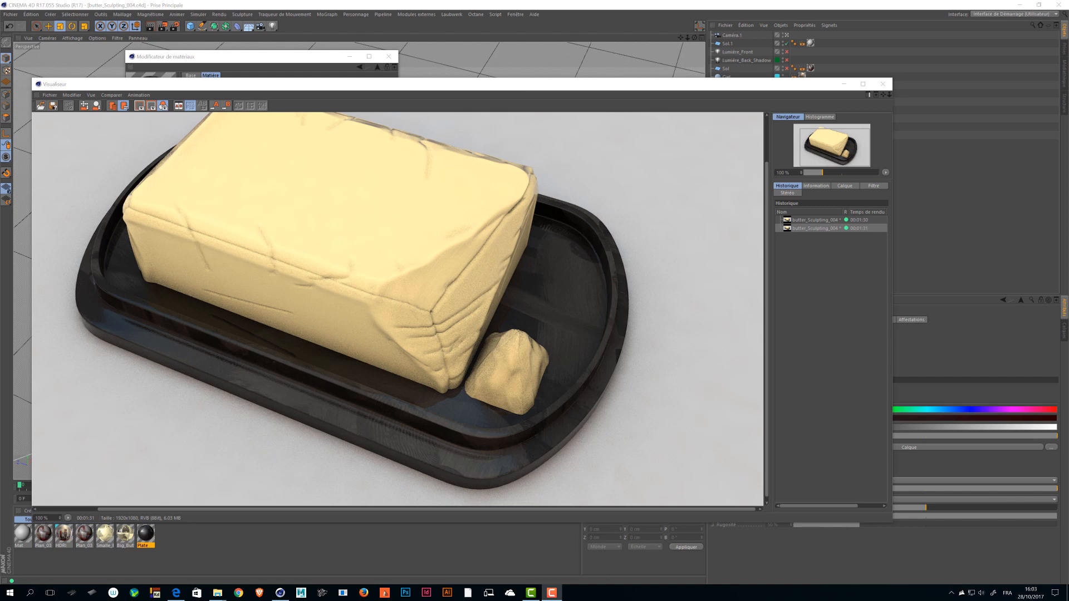
# Compare the two finished renders in the render history at full window size, examining the plate's surface.
pyautogui.click(825, 219)
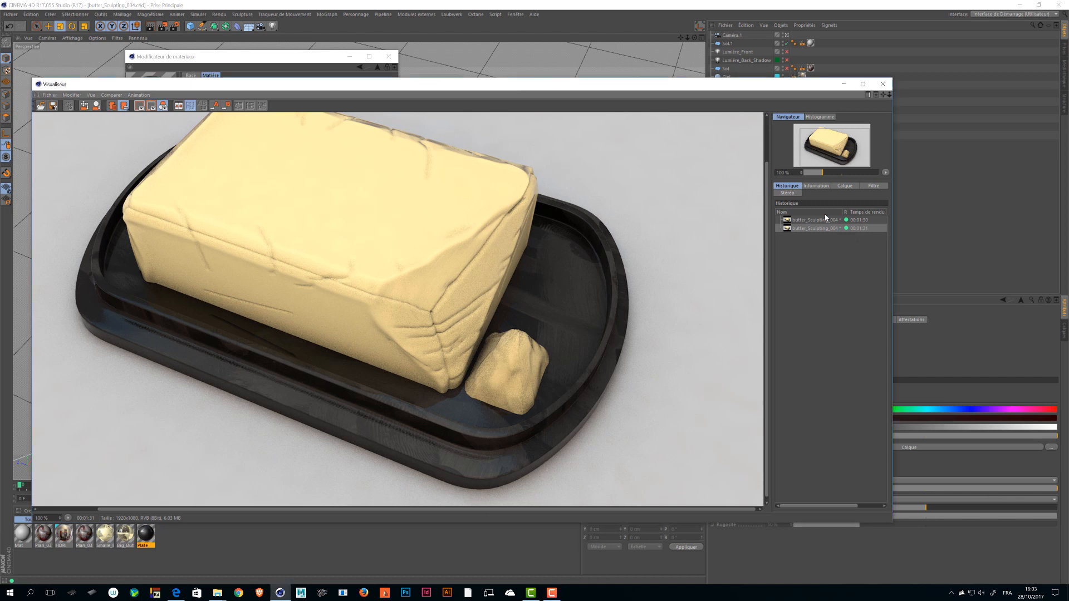
pyautogui.click(817, 228)
pyautogui.click(822, 221)
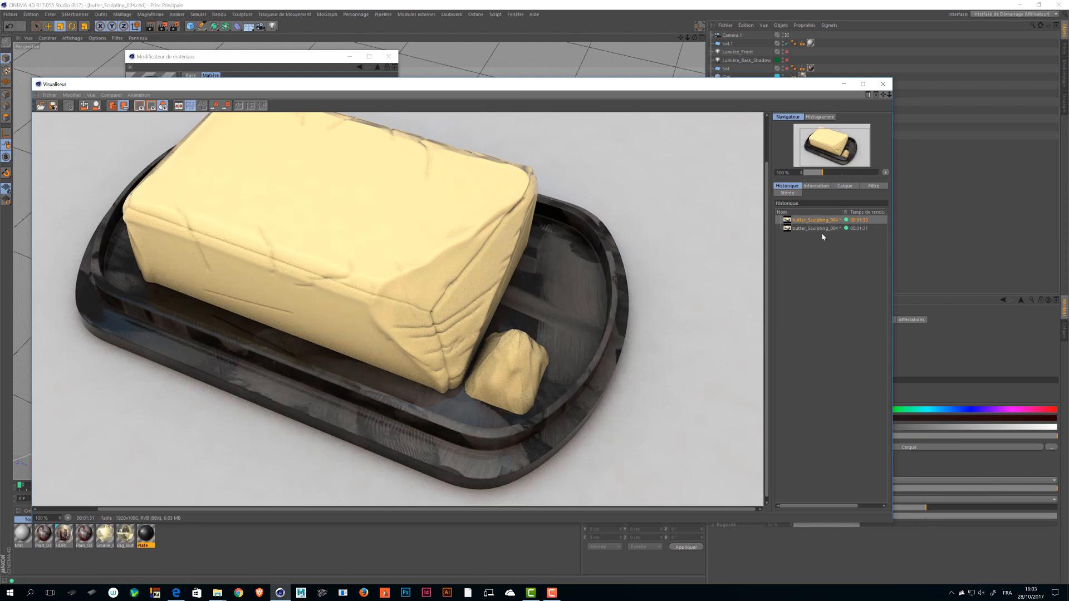
pyautogui.click(863, 84)
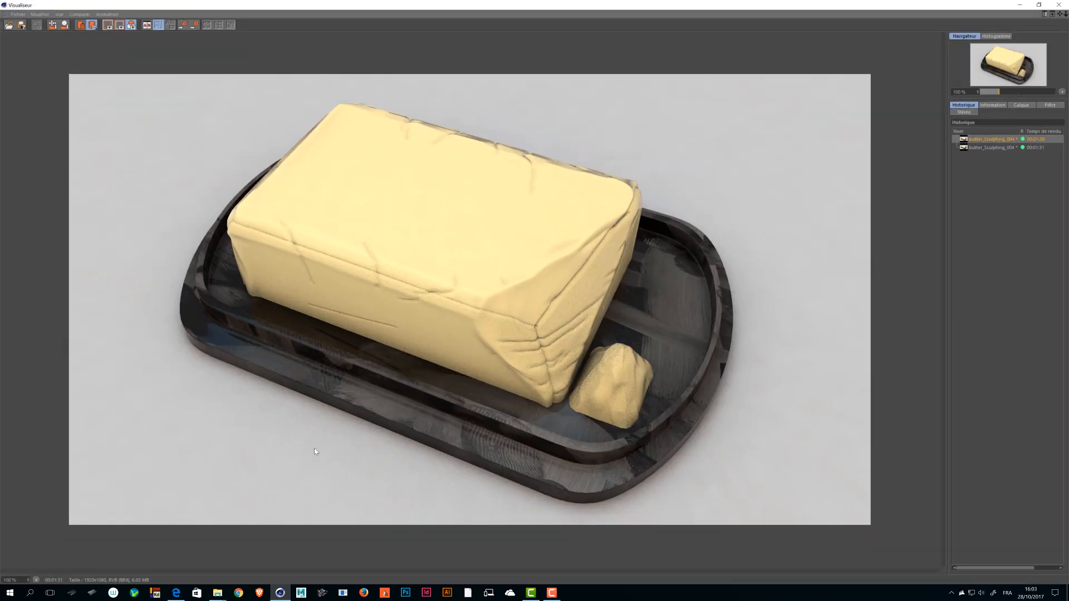
pyautogui.click(980, 148)
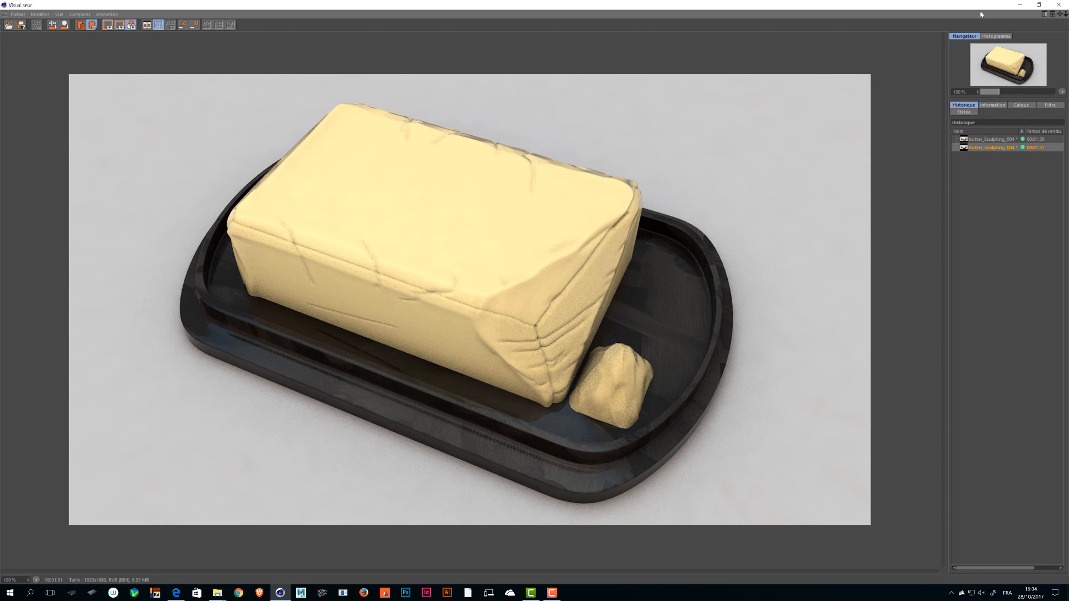
pyautogui.click(1019, 4)
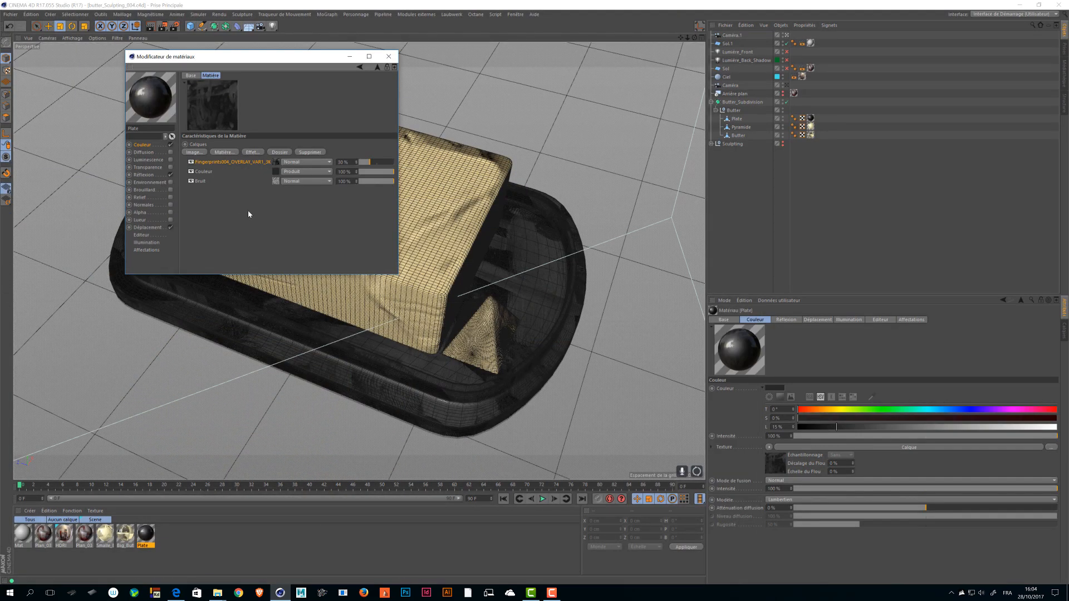
# Load Fingerprints004_OVERLAY_VAR1_3K.jpg as the layer mask texture of Calque 1 in the plate material's Réflexion channel.
pyautogui.click(146, 175)
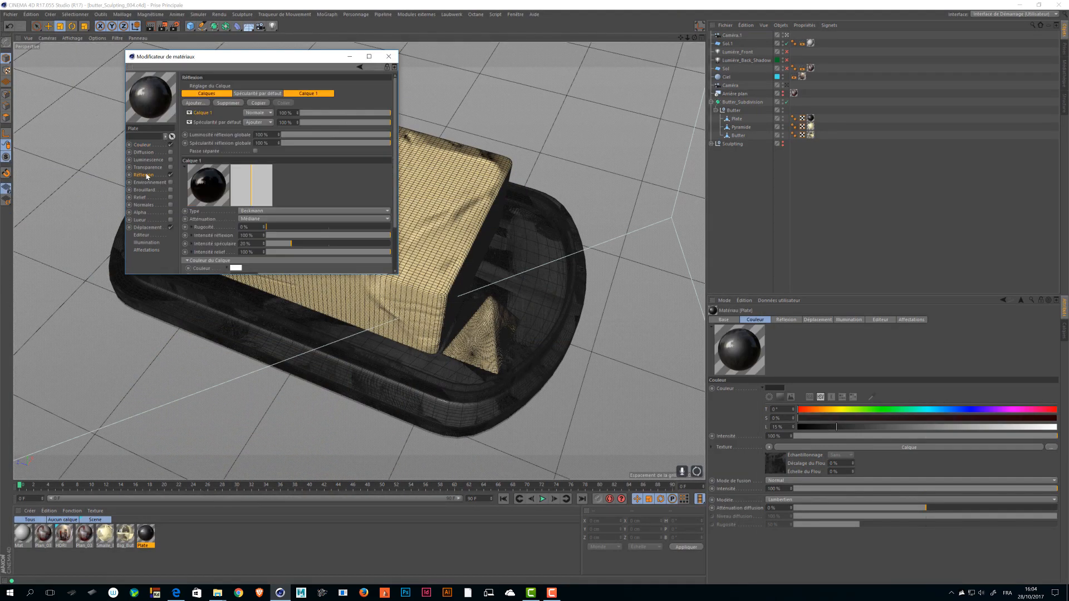
pyautogui.moveTo(397, 273); pyautogui.dragTo(574, 364)
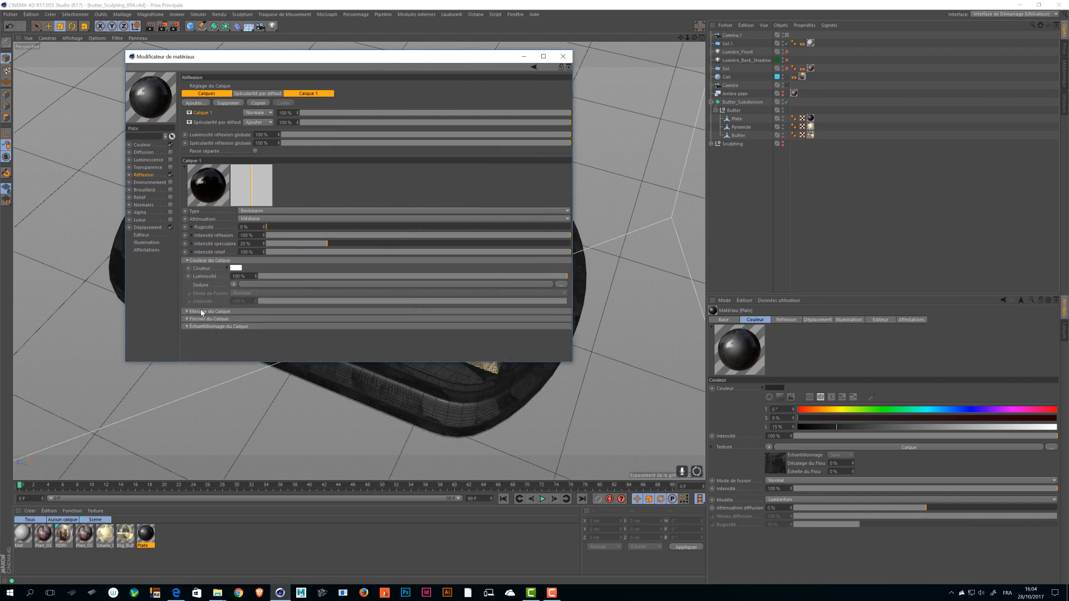
pyautogui.click(202, 312)
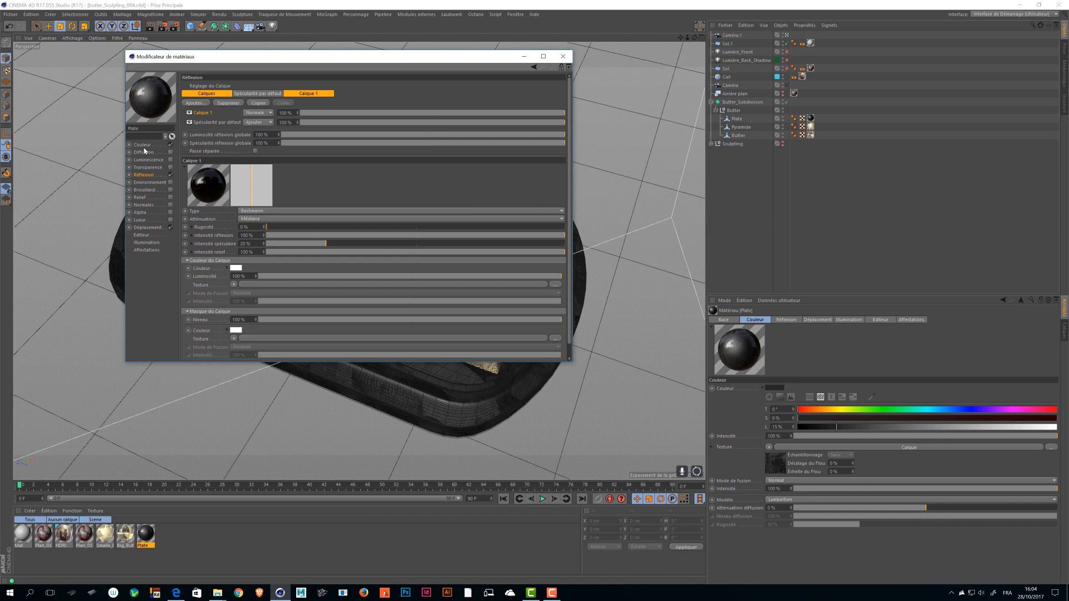
pyautogui.click(555, 338)
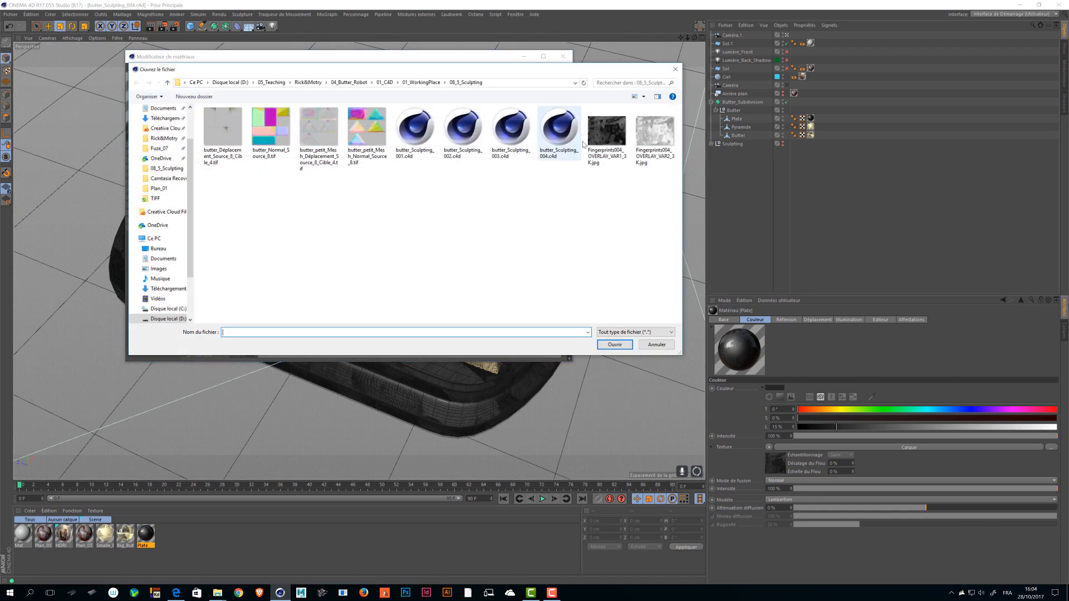
pyautogui.click(596, 149)
pyautogui.click(615, 345)
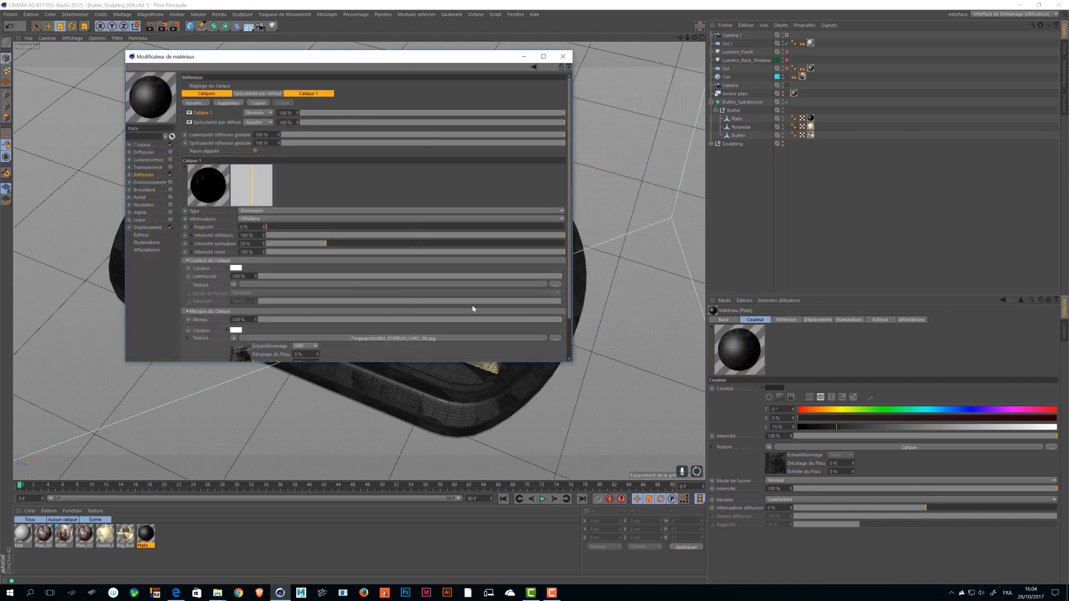
# Save the scene, close the material editor and render the scene to the picture viewer.
pyautogui.hotkey('ctrl', 's')
pyautogui.click(563, 56)
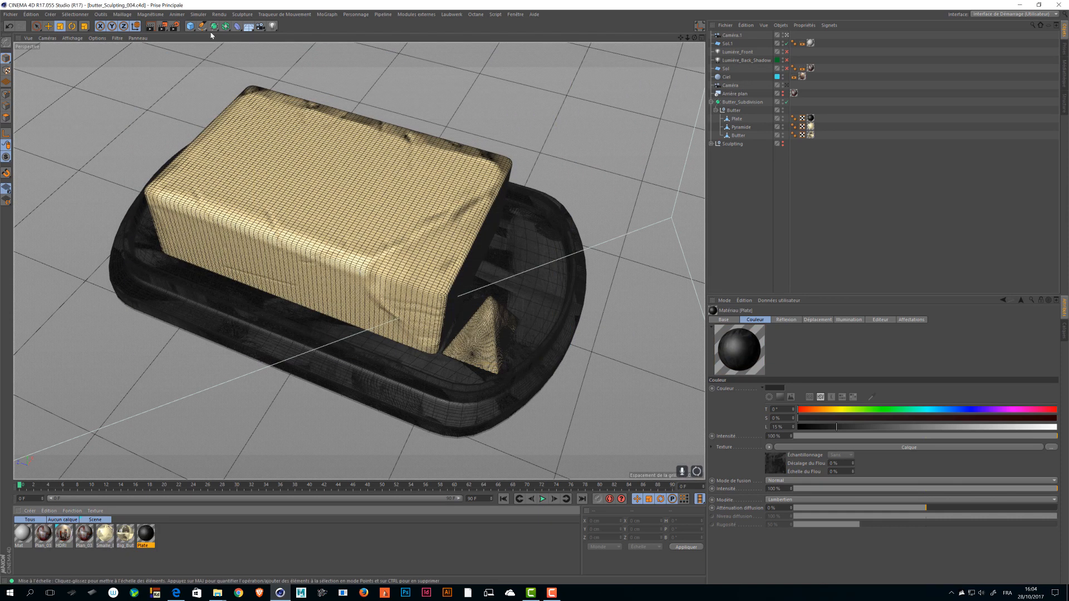
pyautogui.click(163, 26)
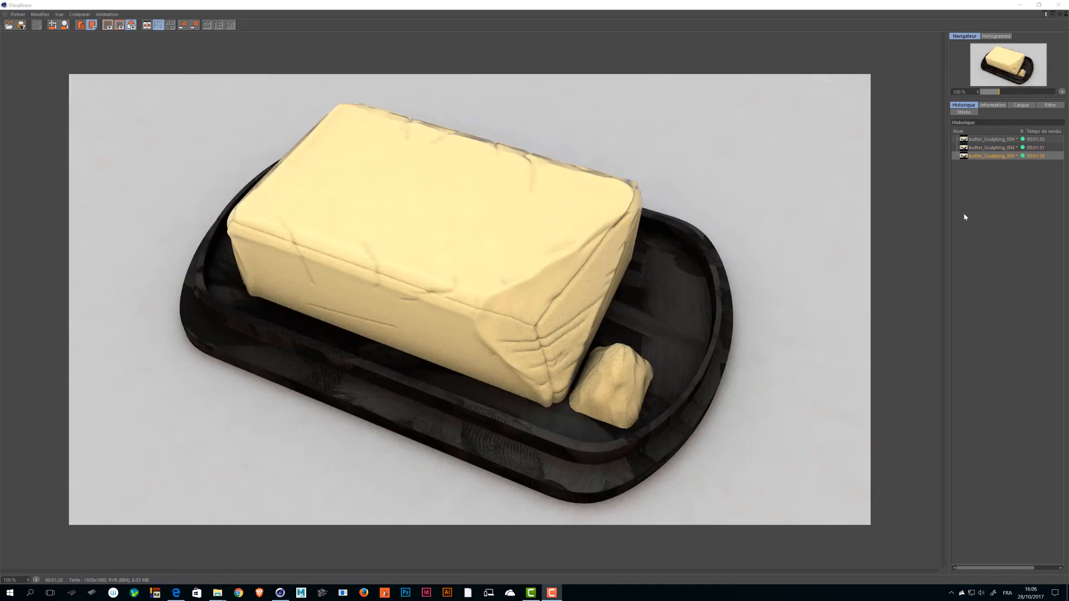
# Compare the newest render with the previous one in the render history, examining the plate's reflections.
pyautogui.click(985, 156)
pyautogui.click(988, 148)
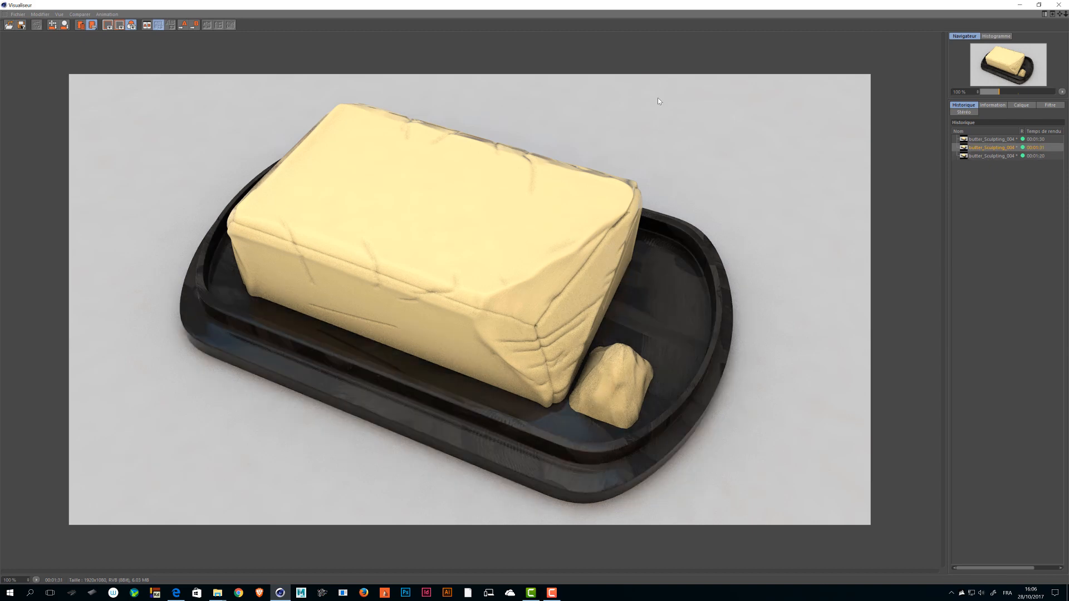
pyautogui.click(987, 156)
pyautogui.click(989, 147)
pyautogui.click(989, 156)
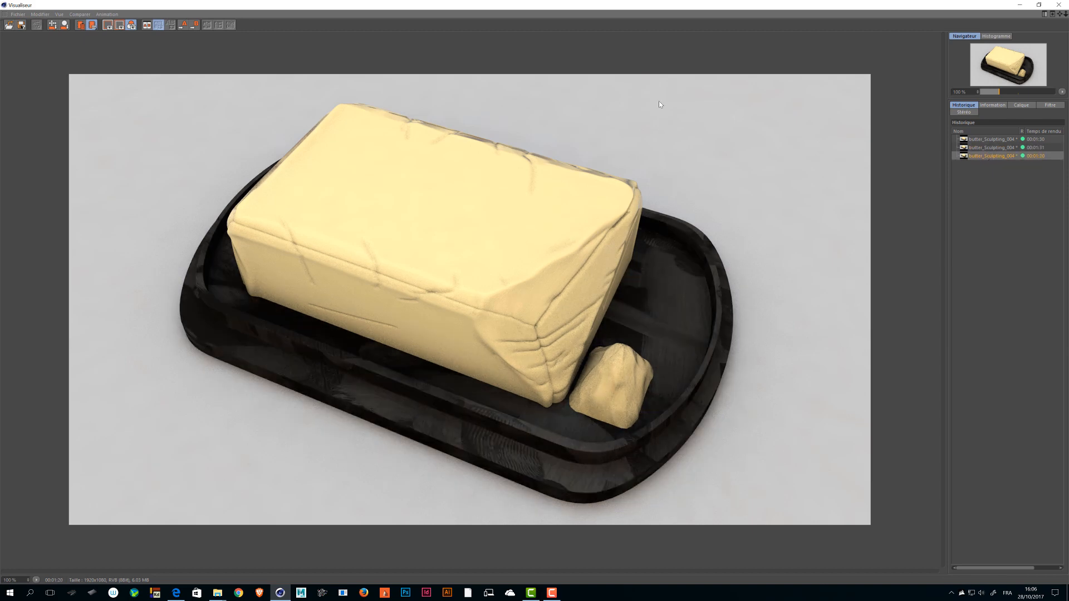
pyautogui.click(994, 148)
pyautogui.click(994, 156)
pyautogui.click(994, 147)
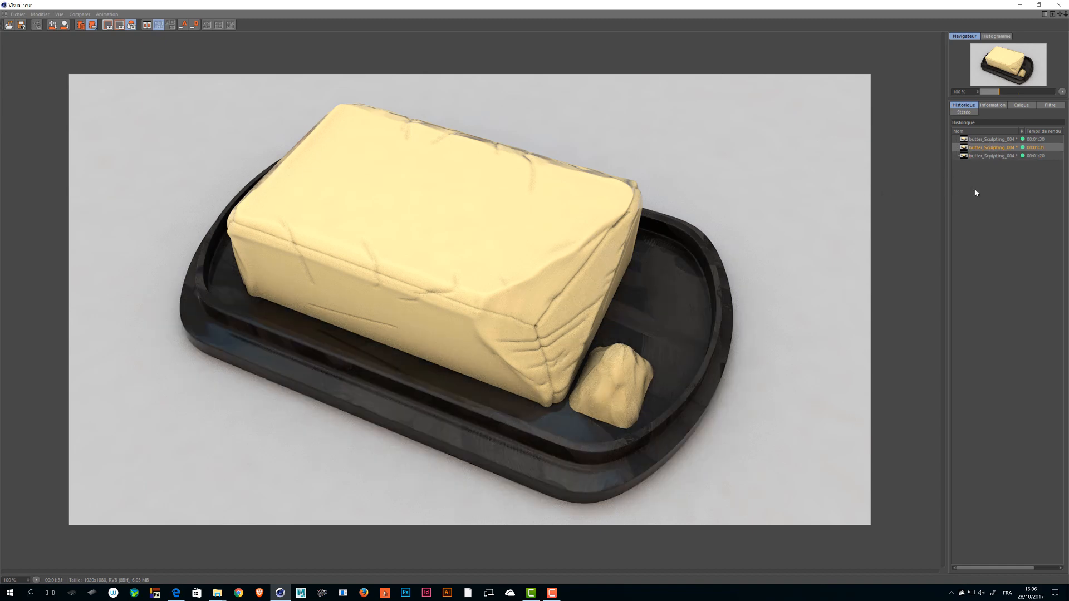
pyautogui.click(1059, 4)
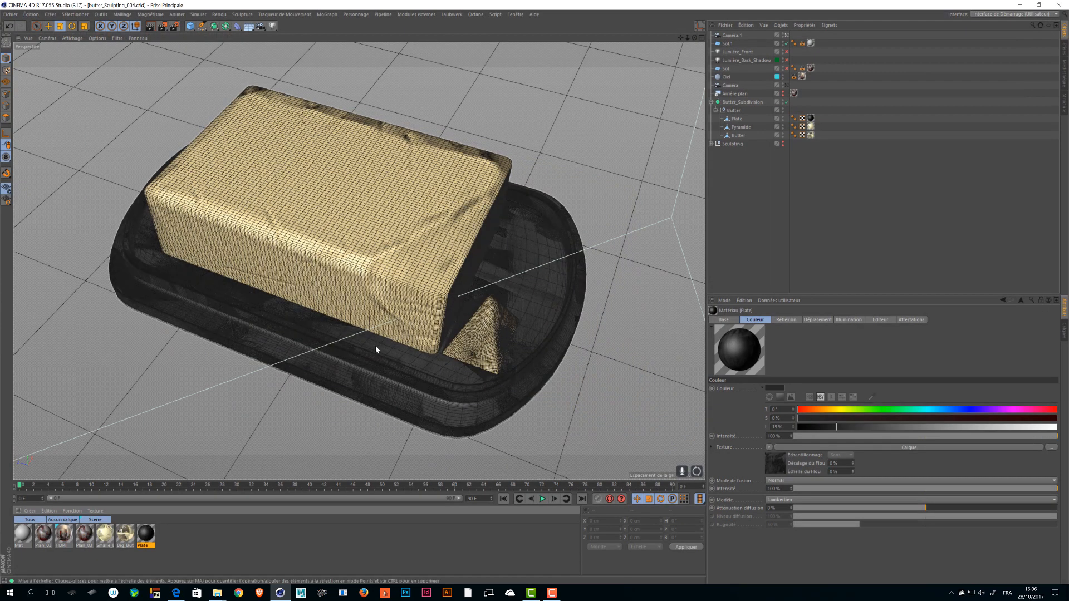
# Remove the fingerprint mask from Calque 1 of the plate material and add a second Beckmann reflection layer.
pyautogui.doubleClick(146, 534)
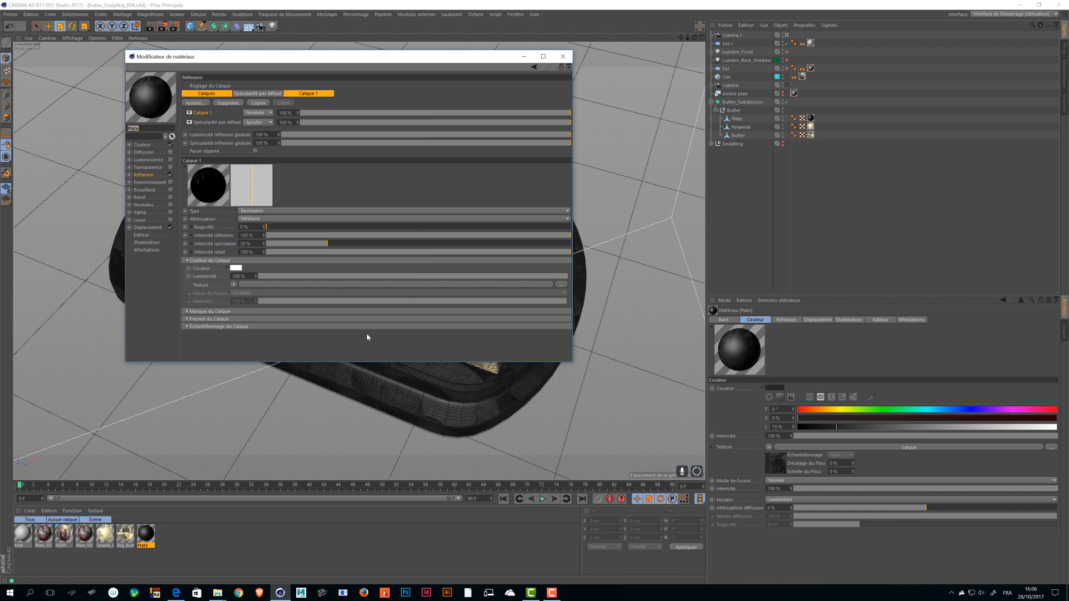
pyautogui.click(214, 311)
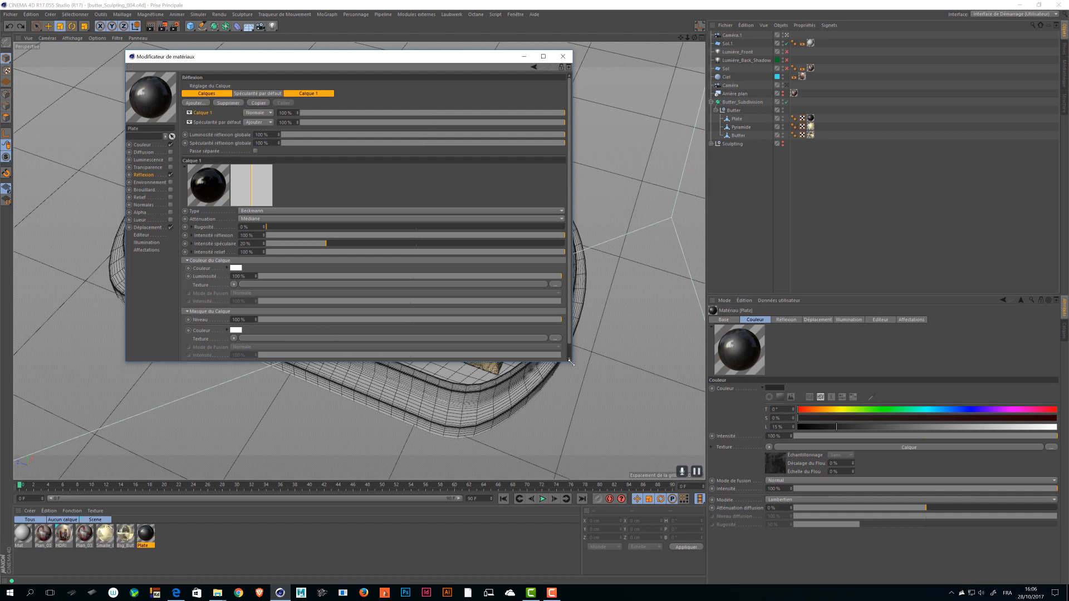
pyautogui.moveTo(571, 362); pyautogui.dragTo(640, 411)
pyautogui.click(184, 104)
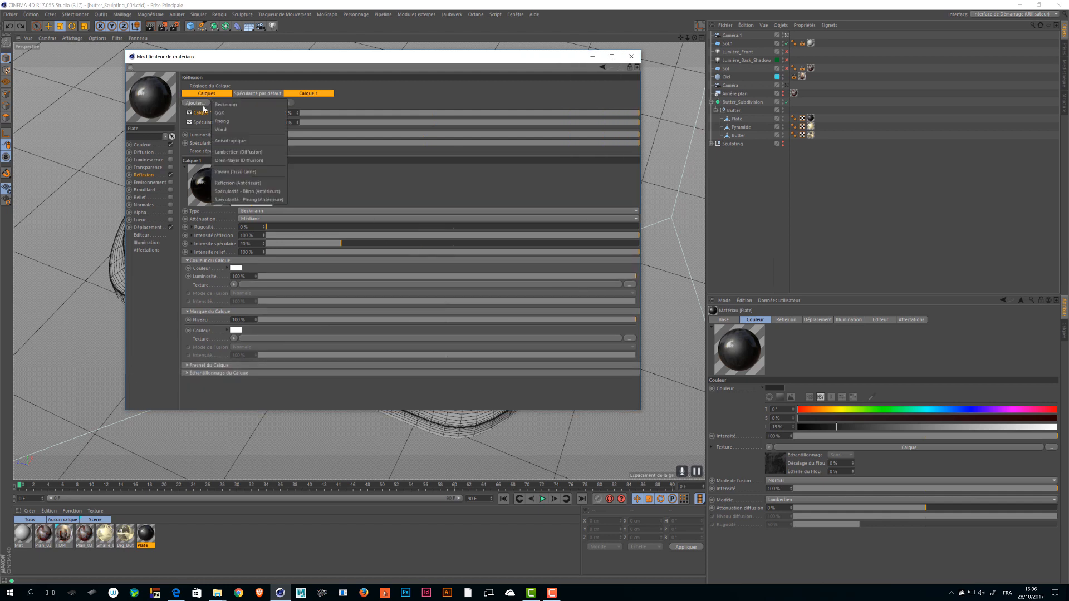
pyautogui.click(234, 110)
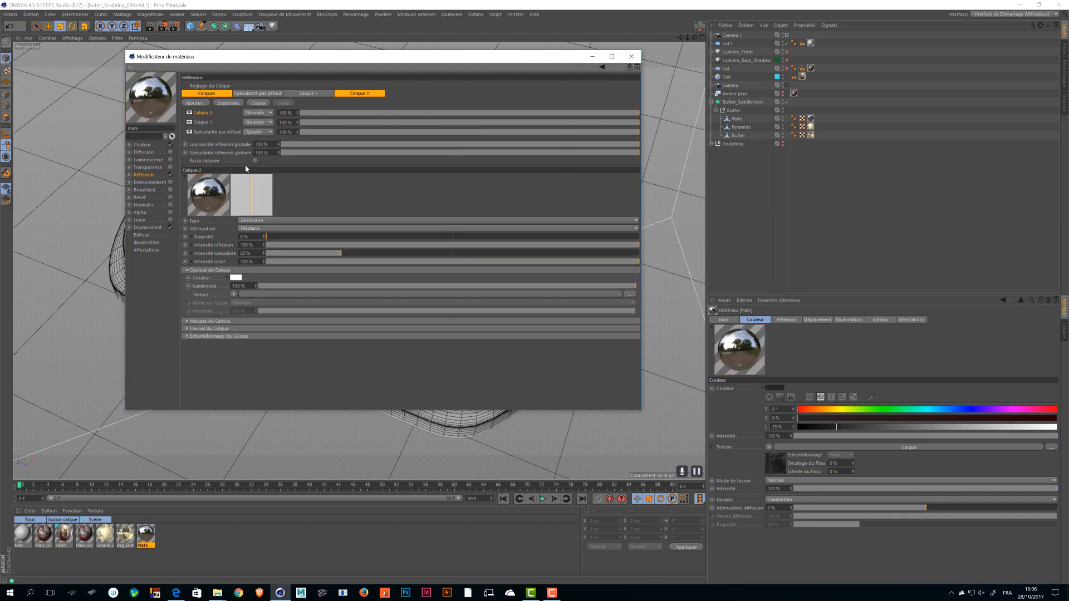
# Set the Fresnel type of the new reflection layer, Calque 2, to Diélectrique.
pyautogui.click(204, 330)
pyautogui.click(237, 336)
pyautogui.click(243, 356)
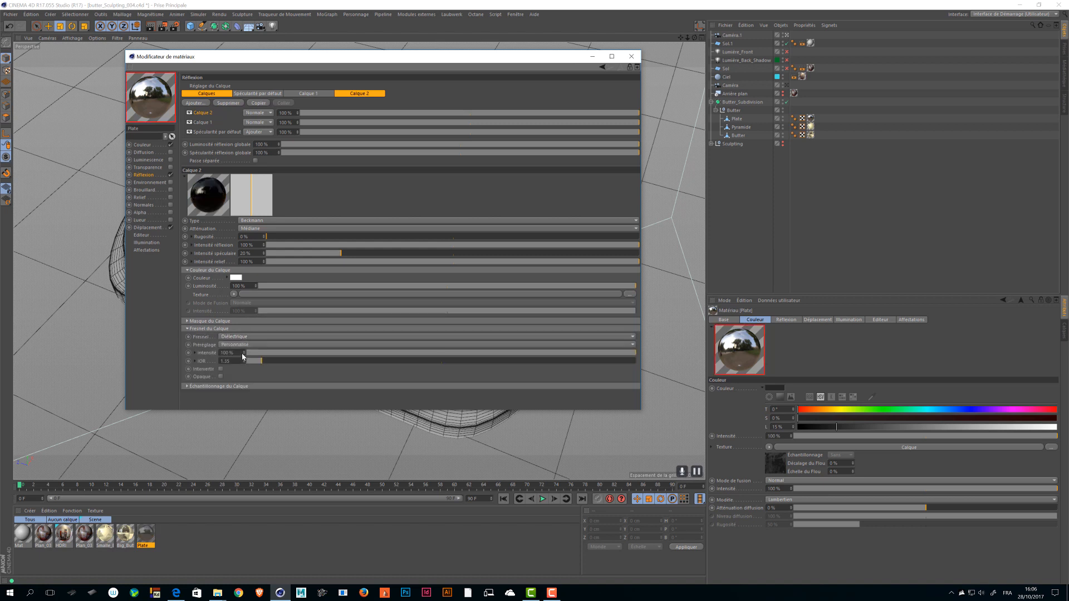
pyautogui.click(208, 329)
# Load Fingerprints004_OVERLAY_VAR1_3K.jpg as the layer mask texture of Calque 2 and close the material editor.
pyautogui.click(210, 320)
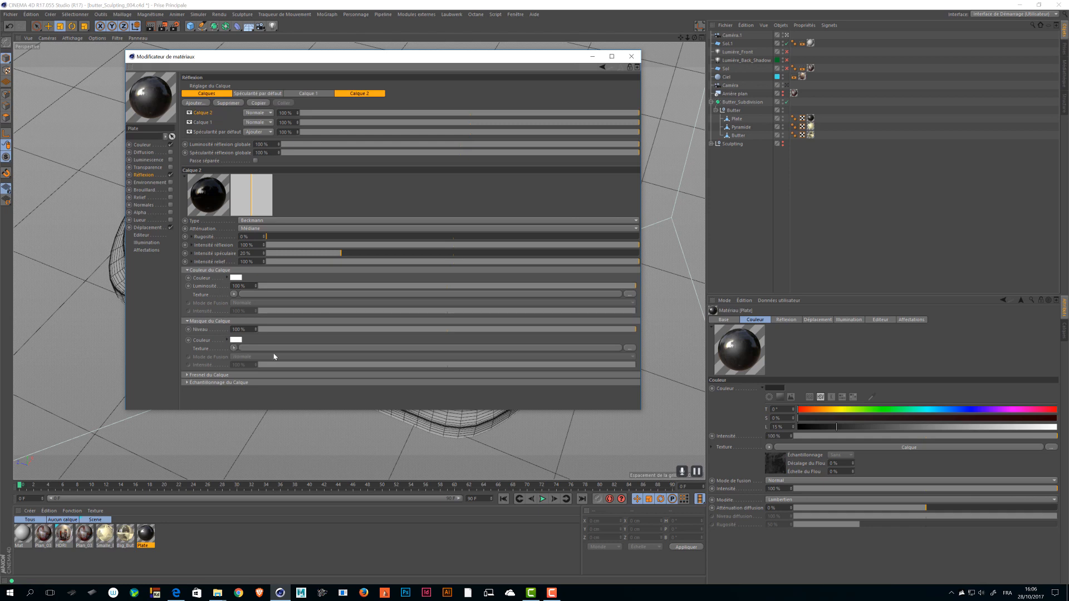
pyautogui.click(630, 349)
pyautogui.click(607, 137)
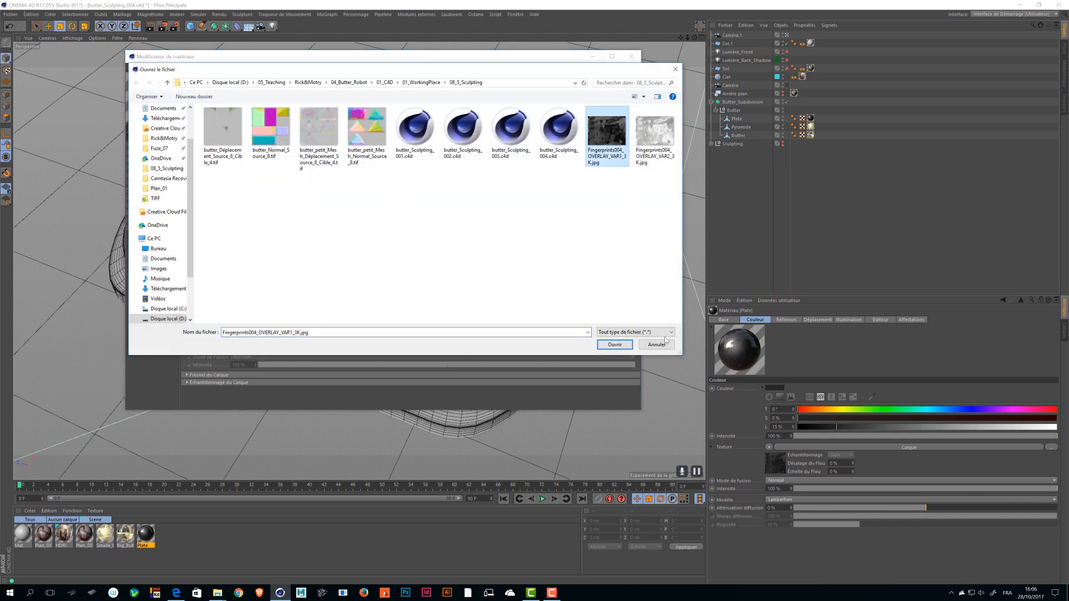
pyautogui.click(615, 345)
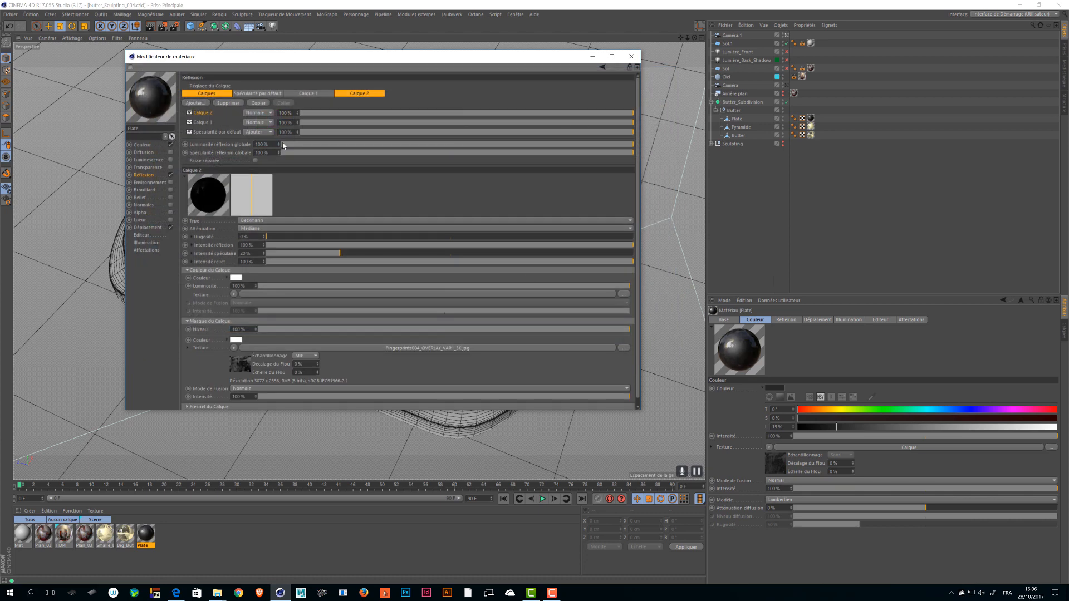
pyautogui.click(631, 56)
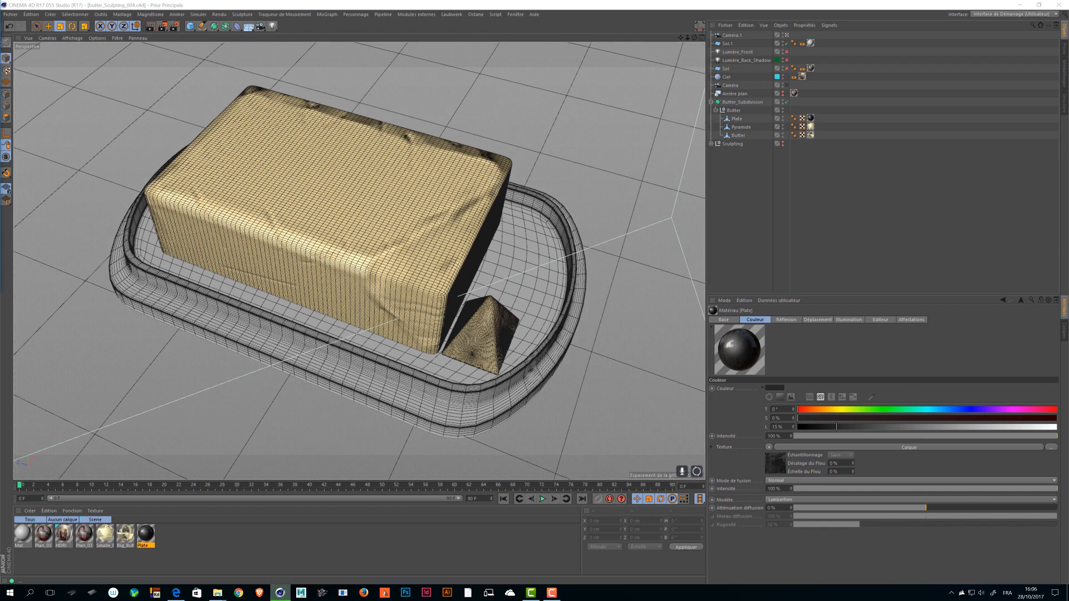
# Render the scene to the picture viewer and compare the new render with all the earlier ones in the history.
pyautogui.moveTo(0, 170); pyautogui.dragTo(594, 7)
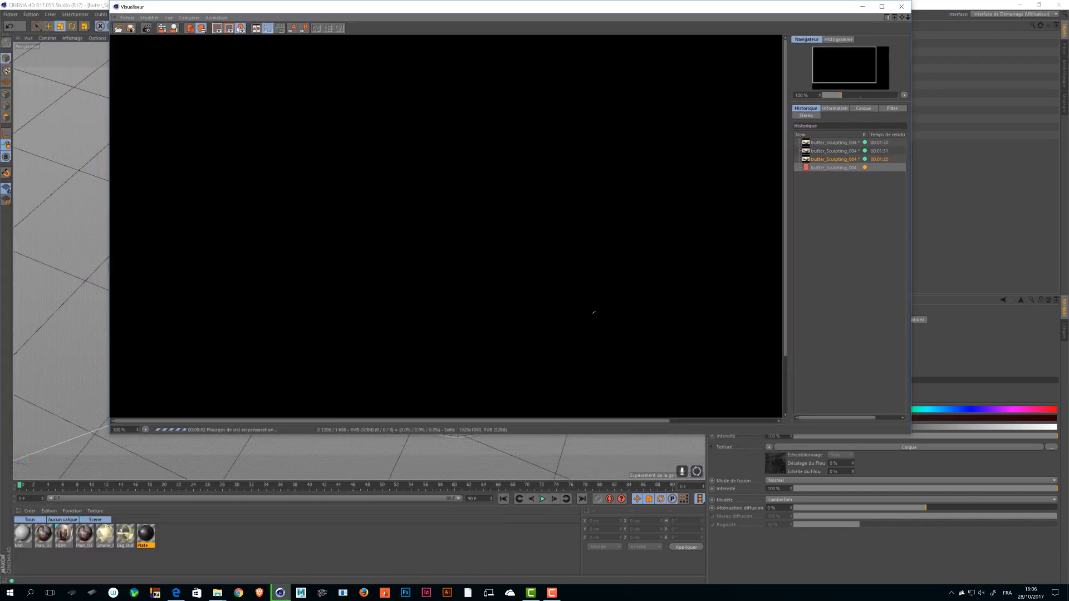
pyautogui.doubleClick(669, 9)
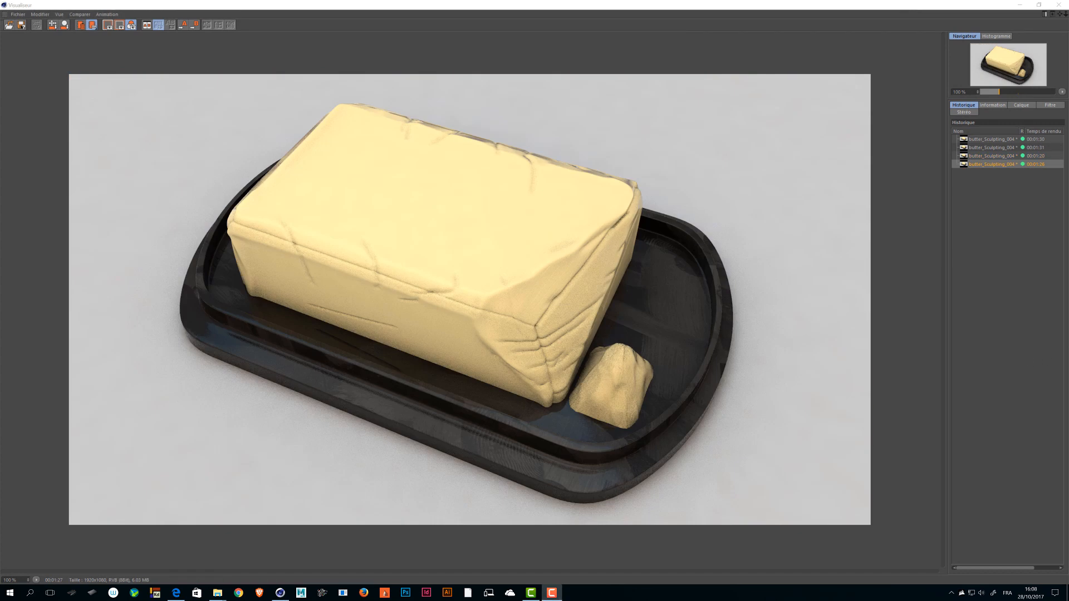
pyautogui.click(992, 139)
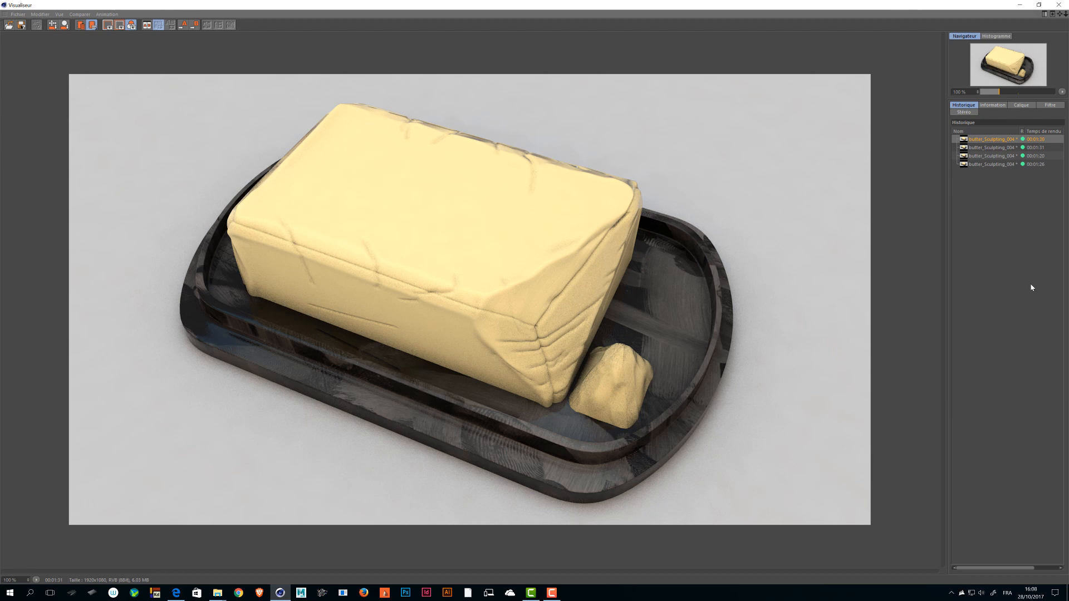
pyautogui.press('Down')
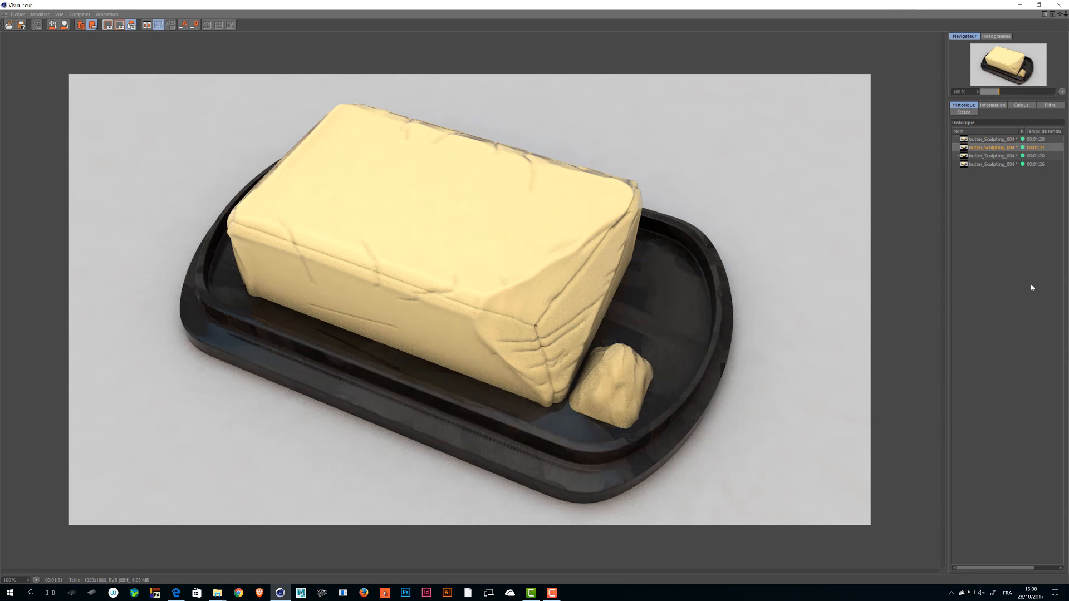
pyautogui.press('Down')
pyautogui.press('Down')
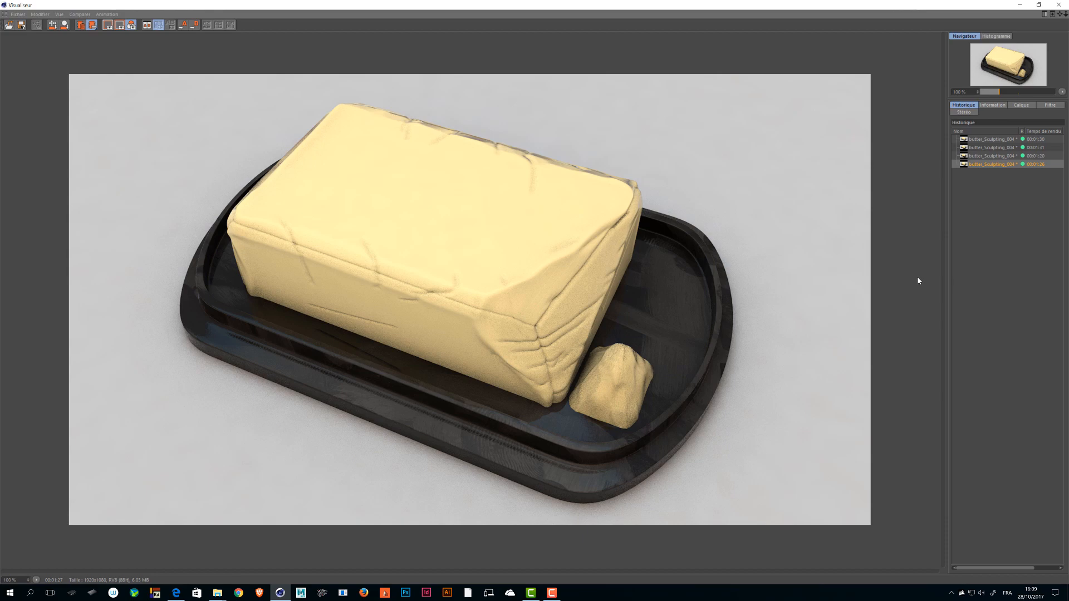
pyautogui.click(1058, 5)
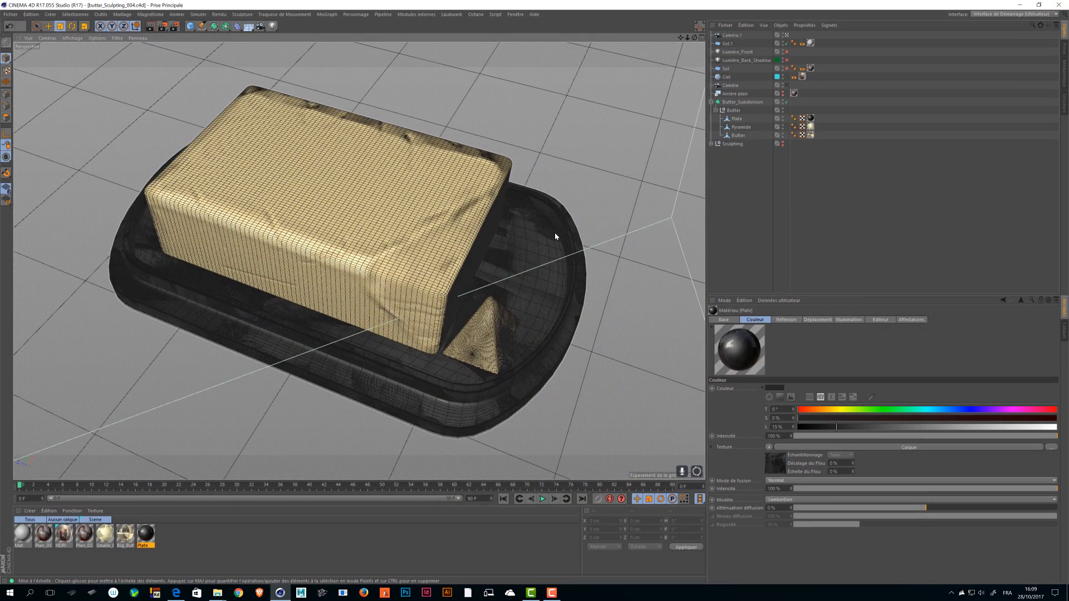
# Select the Butter_Subdivision object in the viewport.
pyautogui.moveTo(542, 238)
pyautogui.keyDown('alt'); pyautogui.mouseDown(button='right')
pyautogui.moveTo(447, 250)
pyautogui.moveTo(537, 240)
pyautogui.mouseUp(button='right'); pyautogui.keyUp('alt')
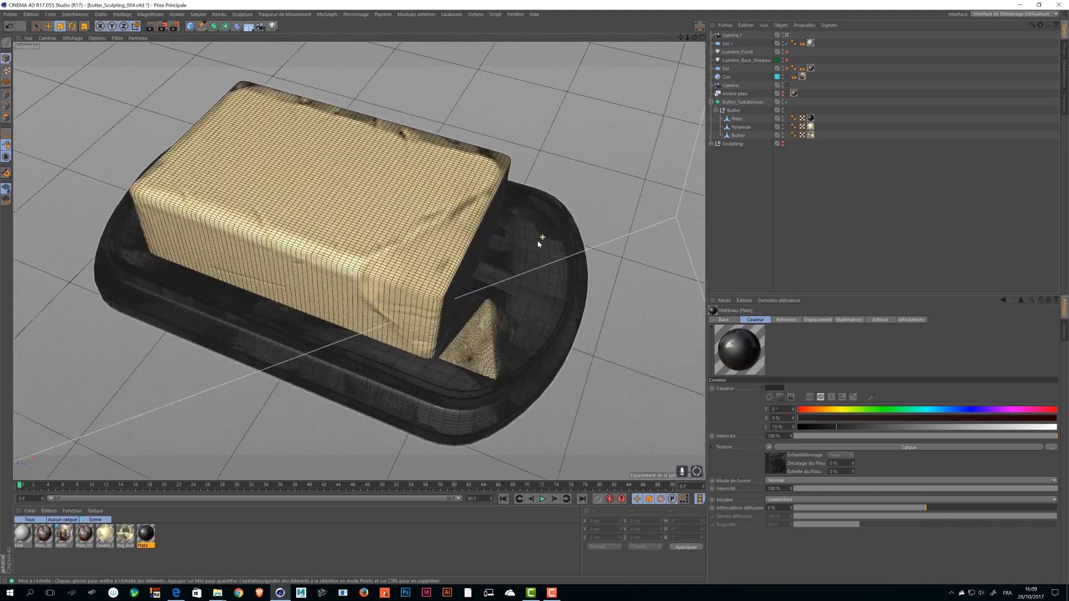
pyautogui.keyDown('alt'); pyautogui.moveTo(538, 241); pyautogui.dragTo(293, 156); pyautogui.keyUp('alt')
pyautogui.keyDown('alt'); pyautogui.moveTo(438, 265); pyautogui.dragTo(341, 300, button='right'); pyautogui.keyUp('alt')
pyautogui.keyDown('alt'); pyautogui.moveTo(282, 223); pyautogui.dragTo(267, 167); pyautogui.keyUp('alt')
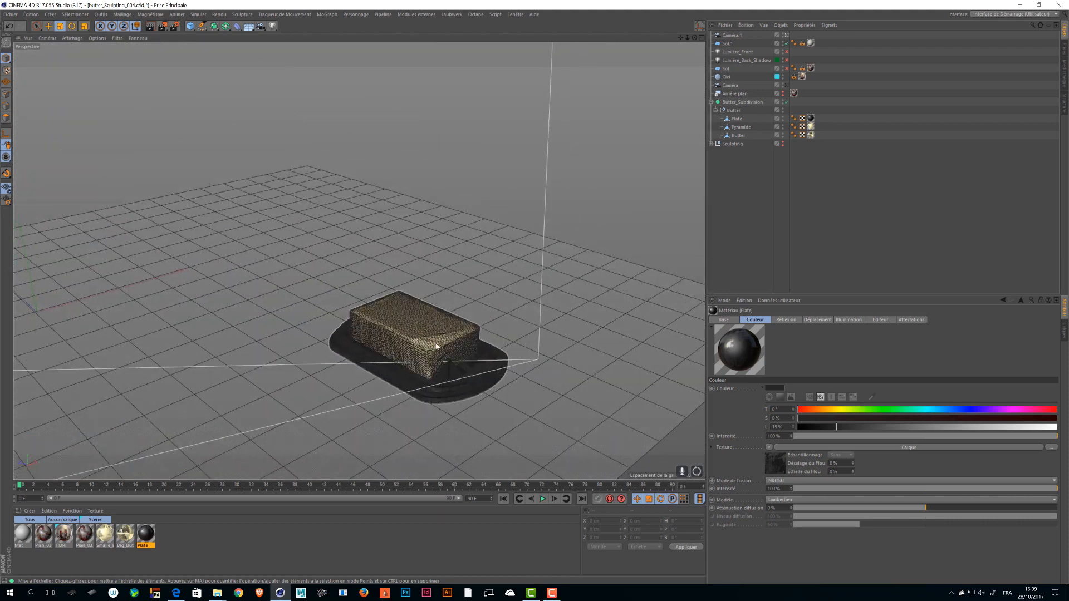
pyautogui.keyDown('alt'); pyautogui.moveTo(436, 346); pyautogui.dragTo(466, 335, button='right'); pyautogui.keyUp('alt')
pyautogui.keyDown('alt'); pyautogui.moveTo(465, 335); pyautogui.dragTo(431, 287, button='middle'); pyautogui.keyUp('alt')
pyautogui.keyDown('alt'); pyautogui.moveTo(430, 327); pyautogui.dragTo(453, 325, button='right'); pyautogui.keyUp('alt')
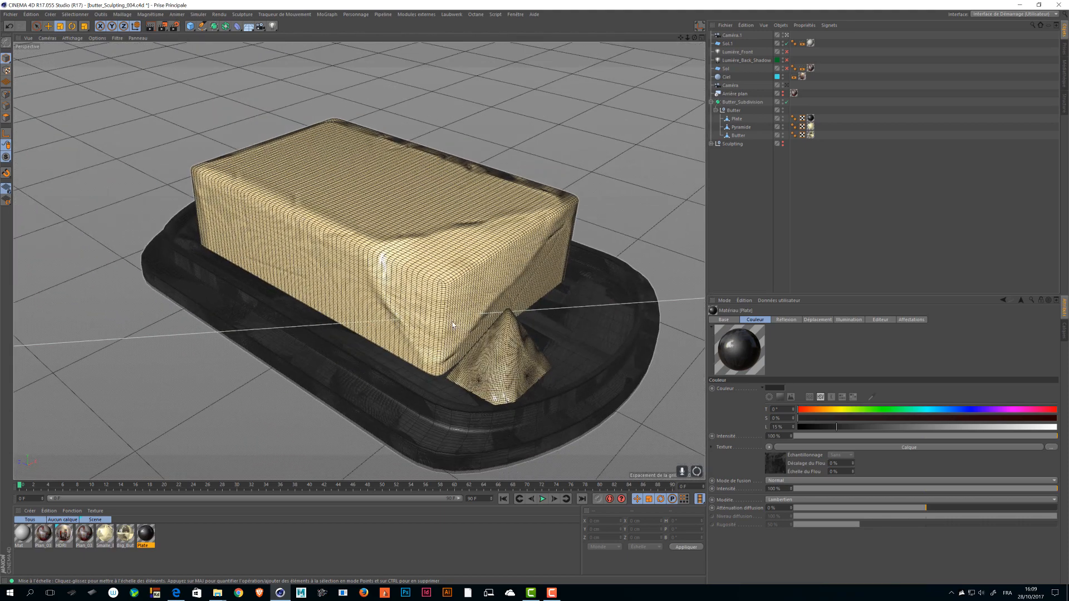
pyautogui.click(453, 326)
pyautogui.keyDown('alt'); pyautogui.moveTo(453, 326); pyautogui.dragTo(378, 295); pyautogui.keyUp('alt')
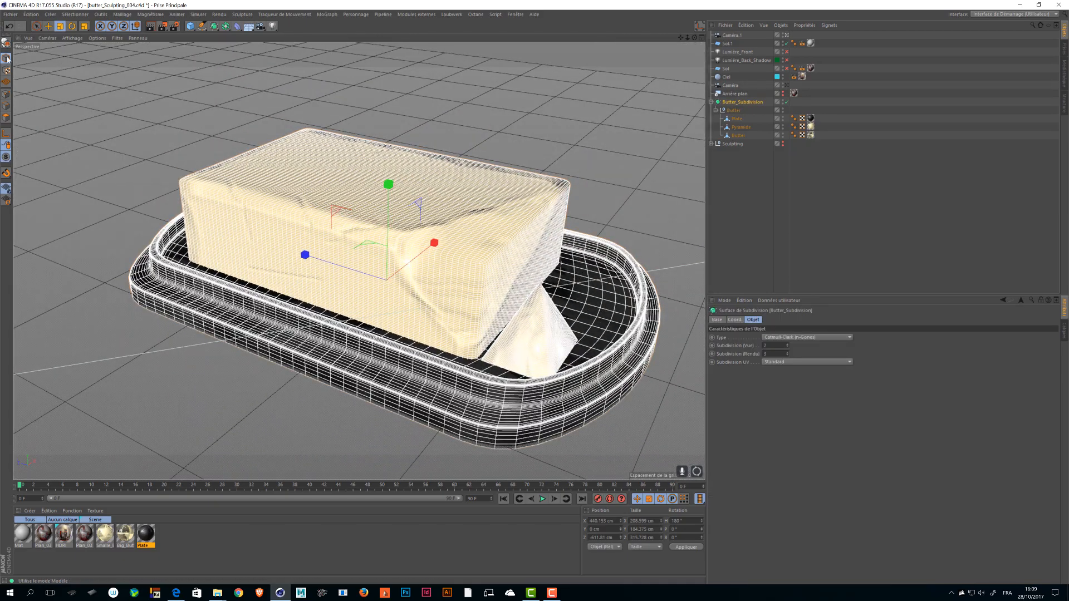
# Deselect the Butter_Subdivision object with the live selection tool active and save the scene.
pyautogui.click(36, 26)
pyautogui.click(871, 213)
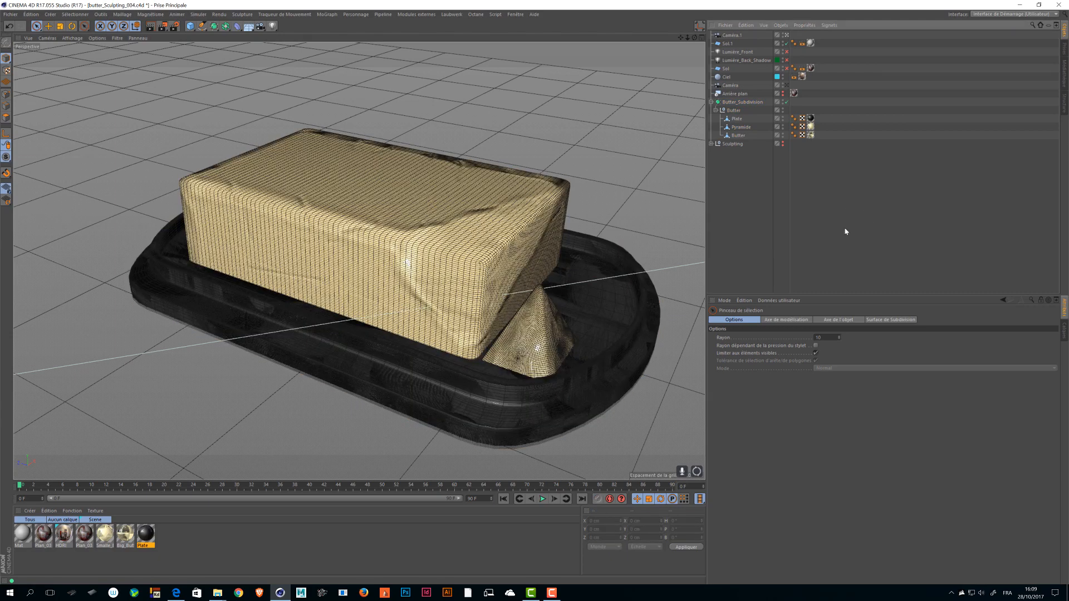
pyautogui.hotkey('ctrl', 's')
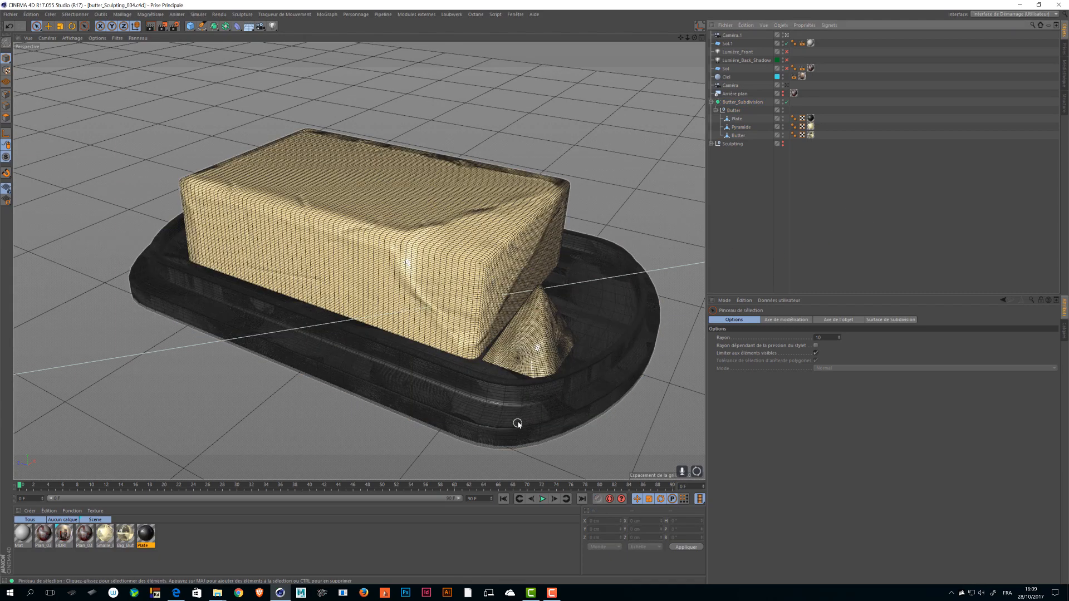
# Reopen the picture viewer to examine the latest close-up render of the butter dish and close it again.
pyautogui.moveTo(527, 399)
pyautogui.keyDown('alt'); pyautogui.mouseDown()
pyautogui.moveTo(517, 424)
pyautogui.moveTo(518, 394)
pyautogui.mouseUp(); pyautogui.keyUp('alt')
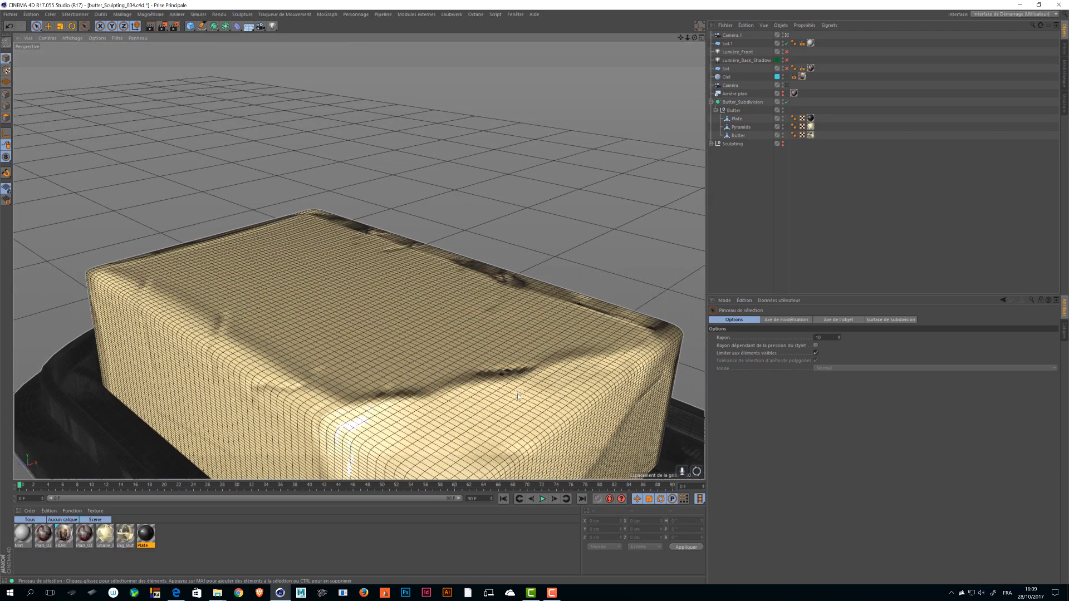
pyautogui.scroll(-6, 505, 399)
pyautogui.keyDown('alt'); pyautogui.moveTo(496, 398); pyautogui.dragTo(453, 264, button='middle'); pyautogui.keyUp('alt')
pyautogui.scroll(-1, 422, 254)
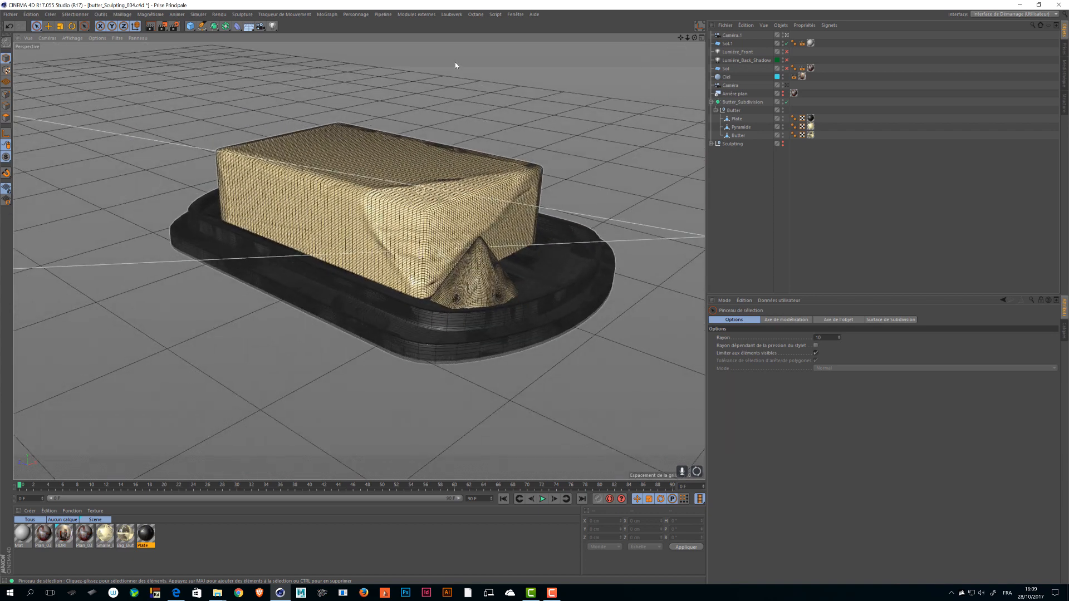
pyautogui.click(513, 15)
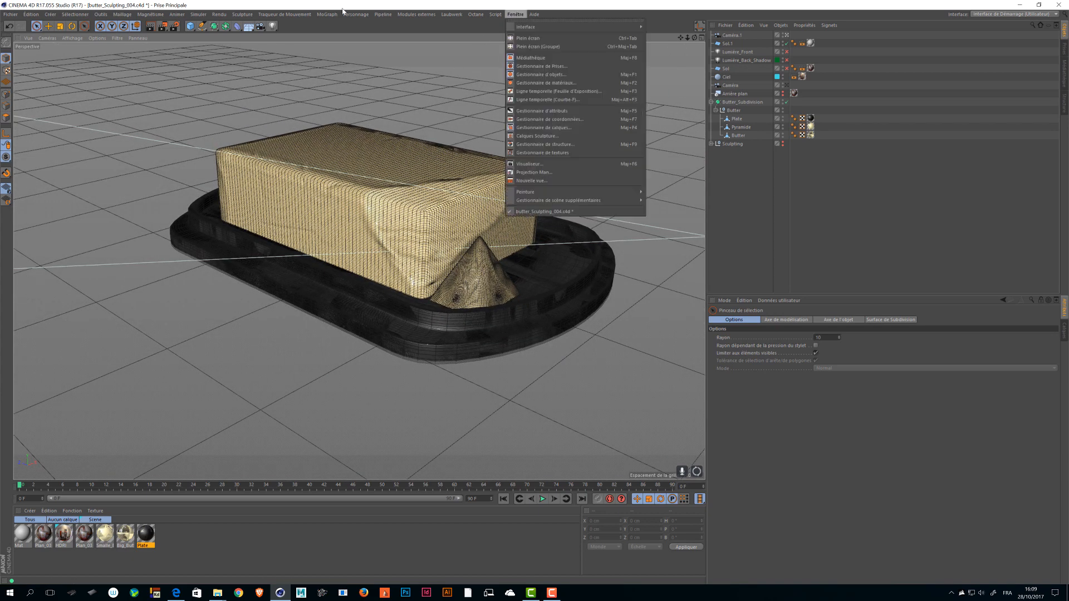
pyautogui.click(530, 164)
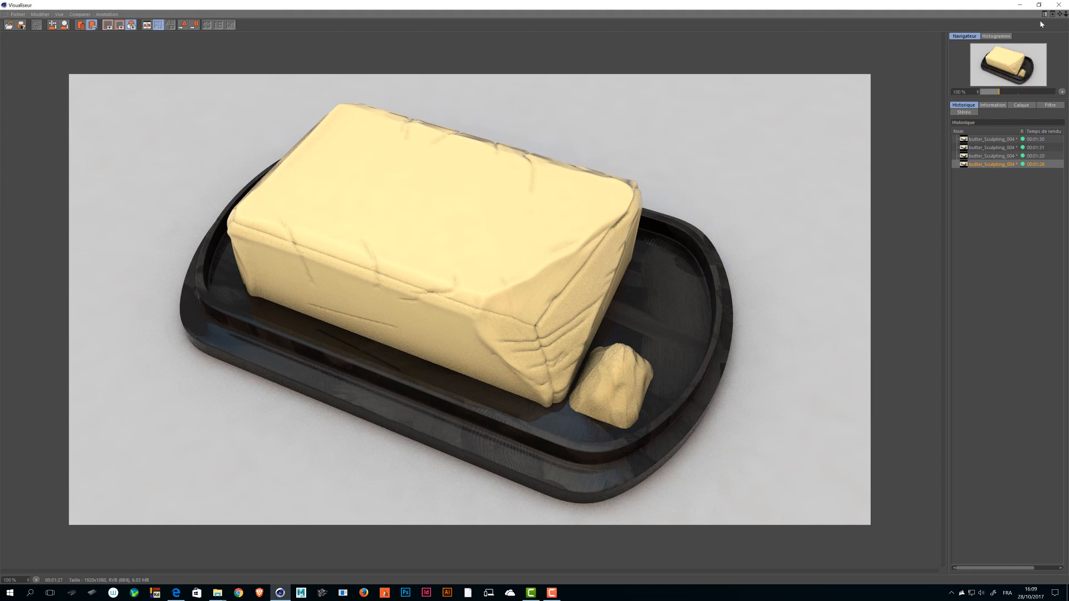
pyautogui.click(1058, 5)
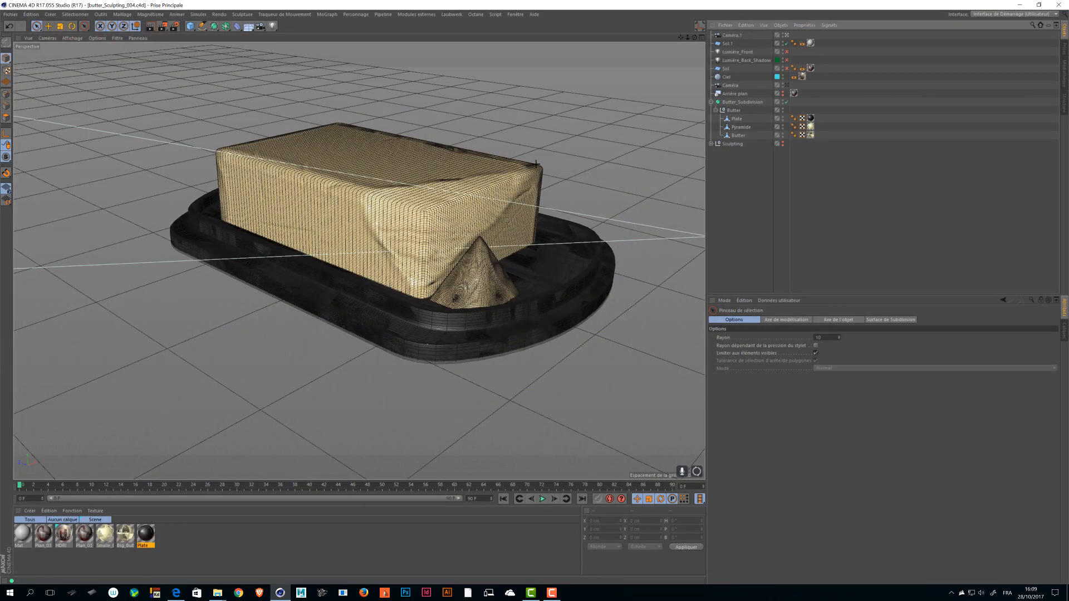
# Make Caméra the active viewing camera and delete the Sol.1 plane from the scene.
pyautogui.click(787, 86)
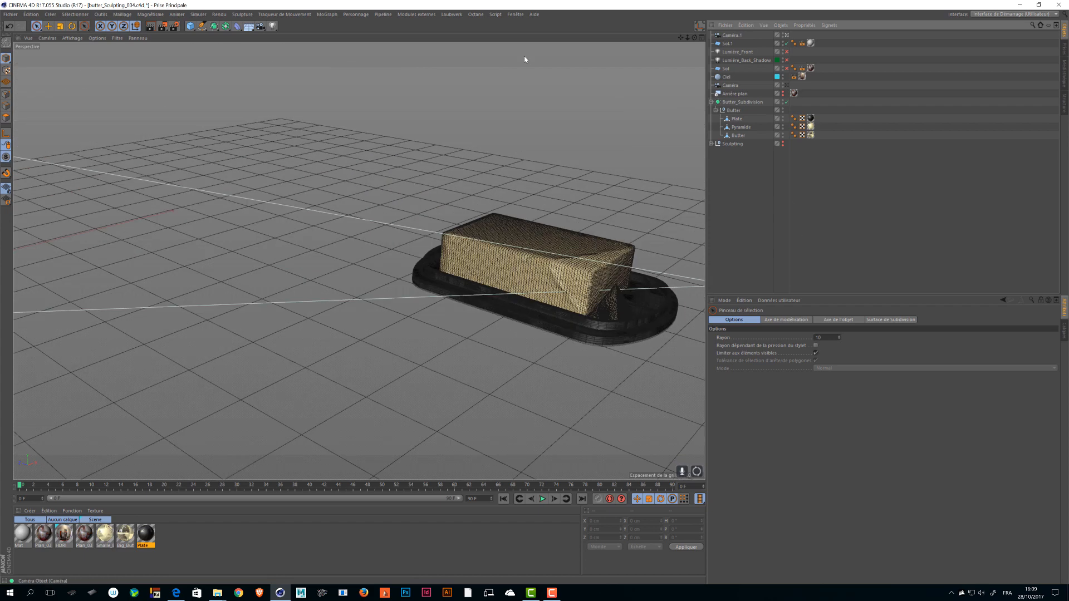
pyautogui.click(727, 44)
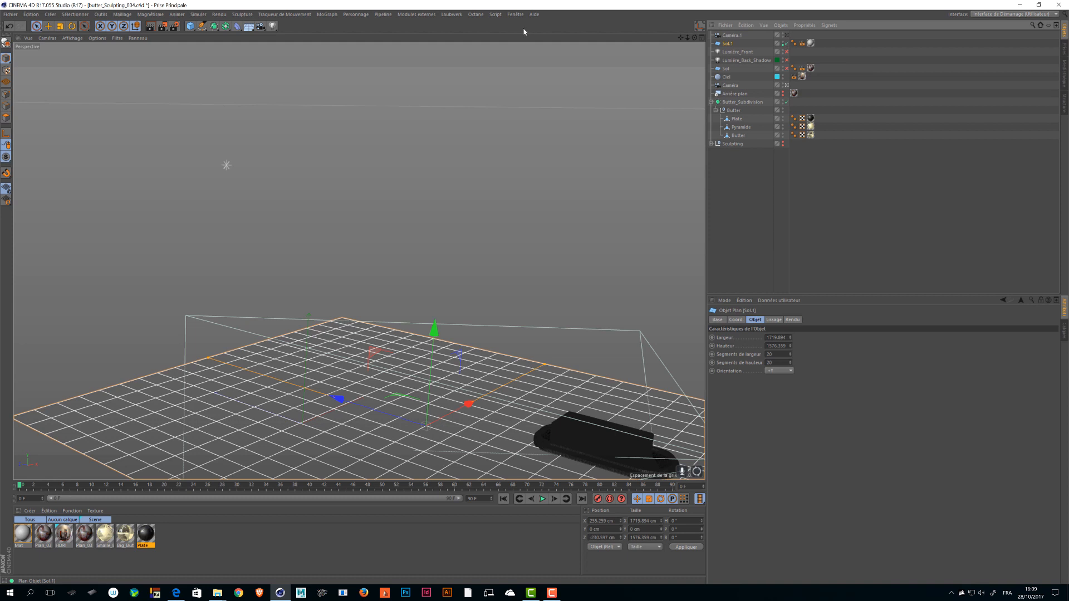
pyautogui.click(783, 42)
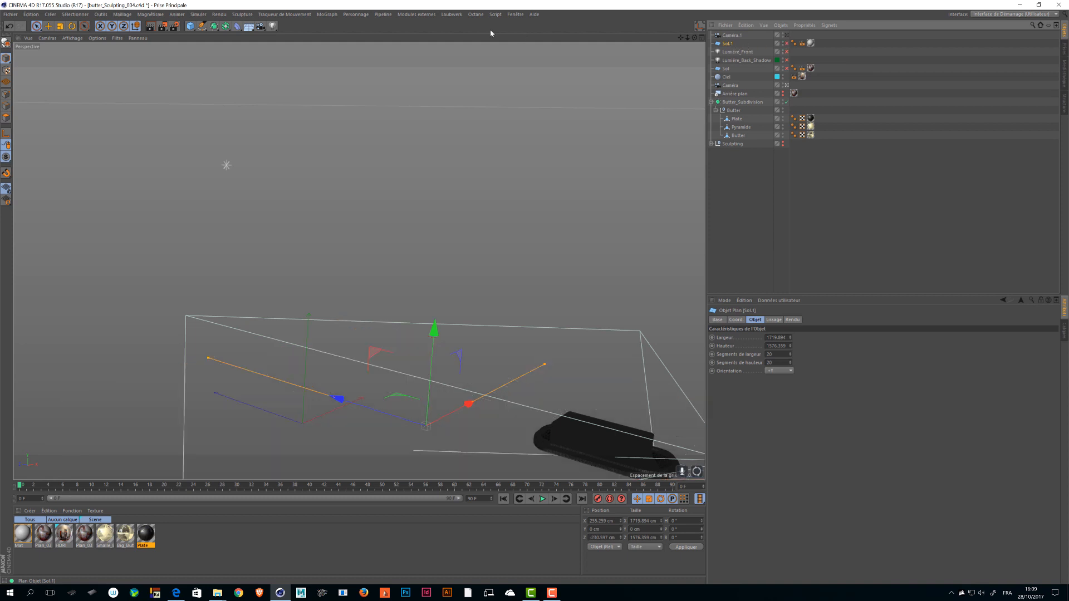
pyautogui.press('Delete')
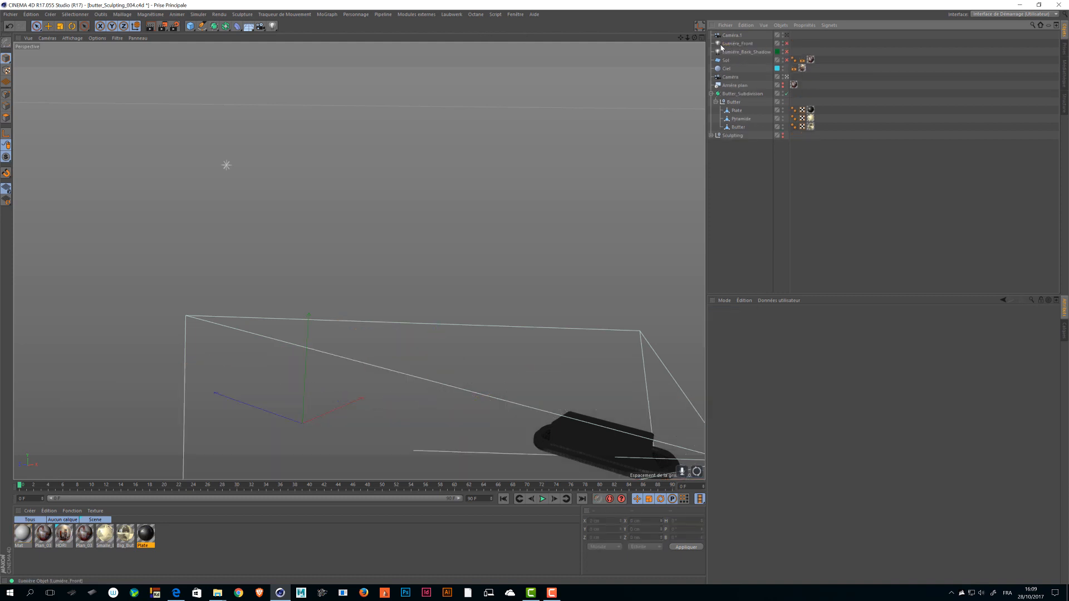
# Enable Sol, Lumière_Back_Shadow and Lumière_Front, make the Arrière plan background visible, and save the scene.
pyautogui.click(787, 52)
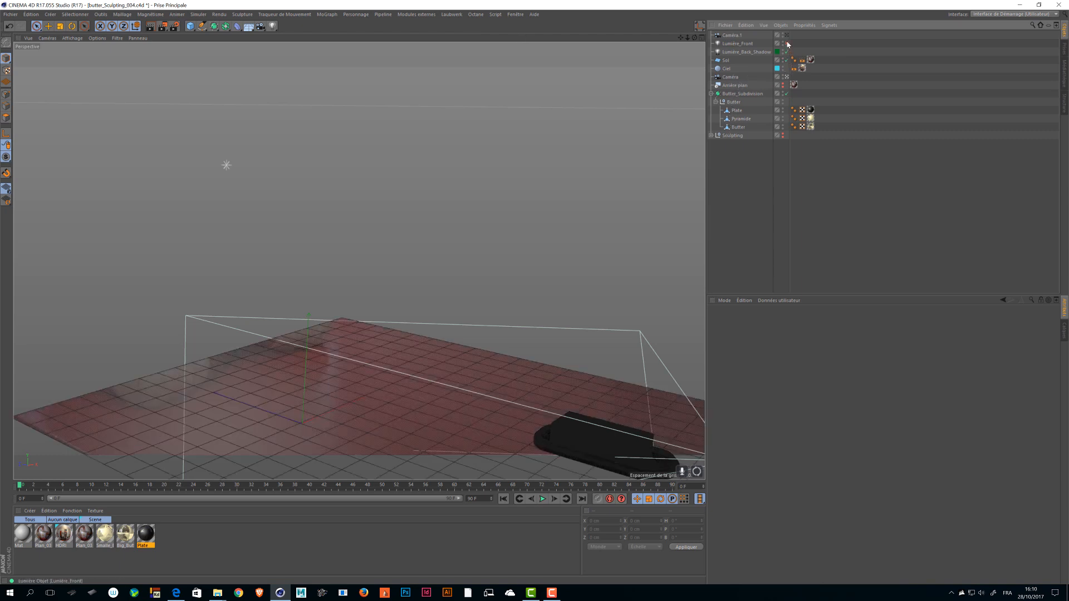
pyautogui.click(787, 44)
pyautogui.click(783, 85)
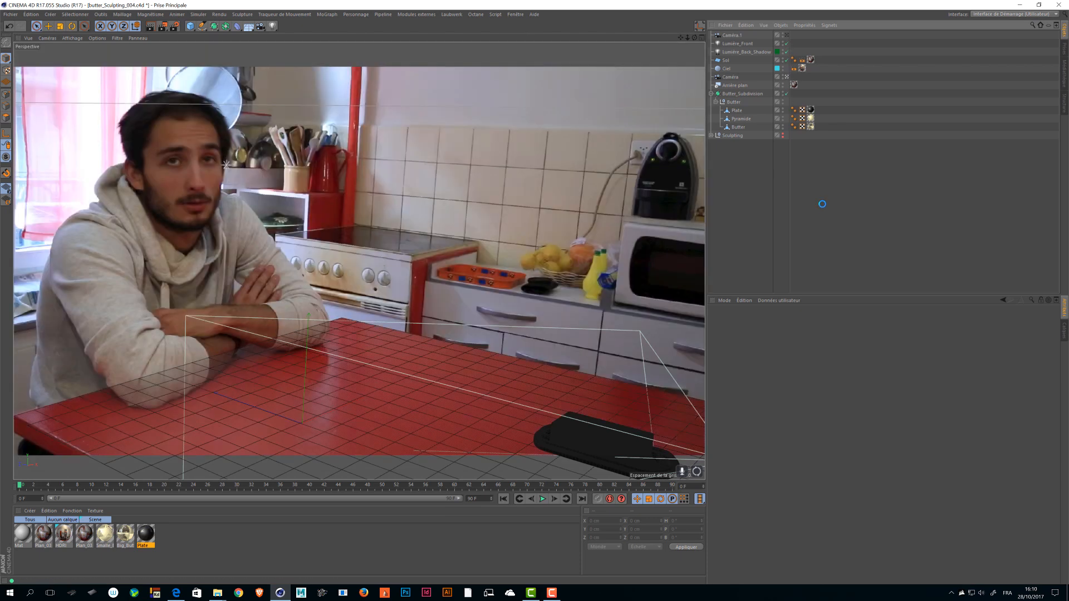
pyautogui.hotkey('ctrl', 's')
# Move the Butter_Subdivision object farther onto the red table in the camera view and save the scene.
pyautogui.click(732, 135)
pyautogui.click(731, 94)
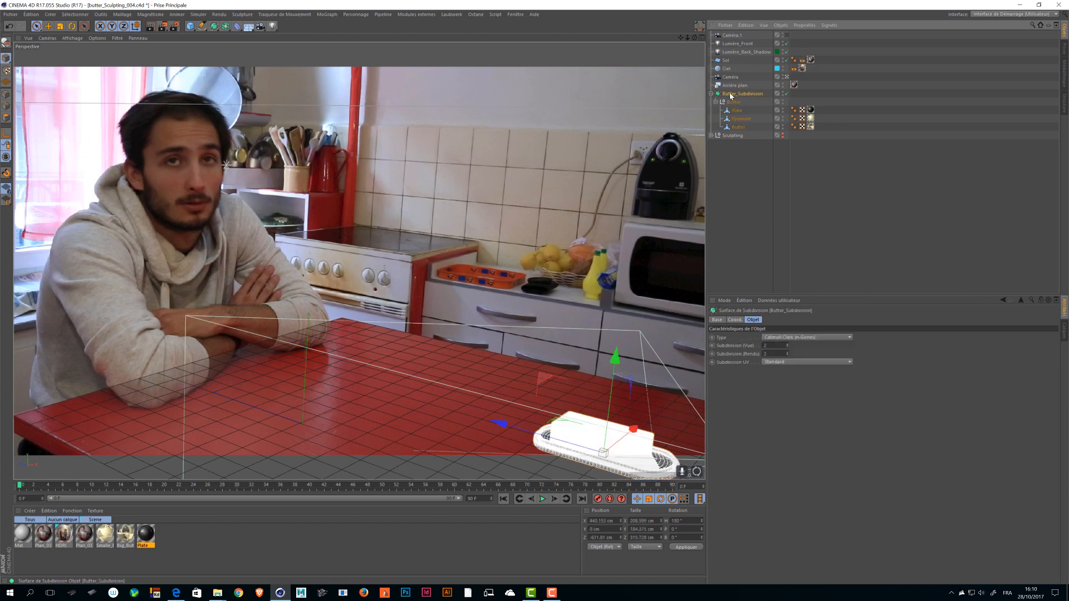
pyautogui.press('r')
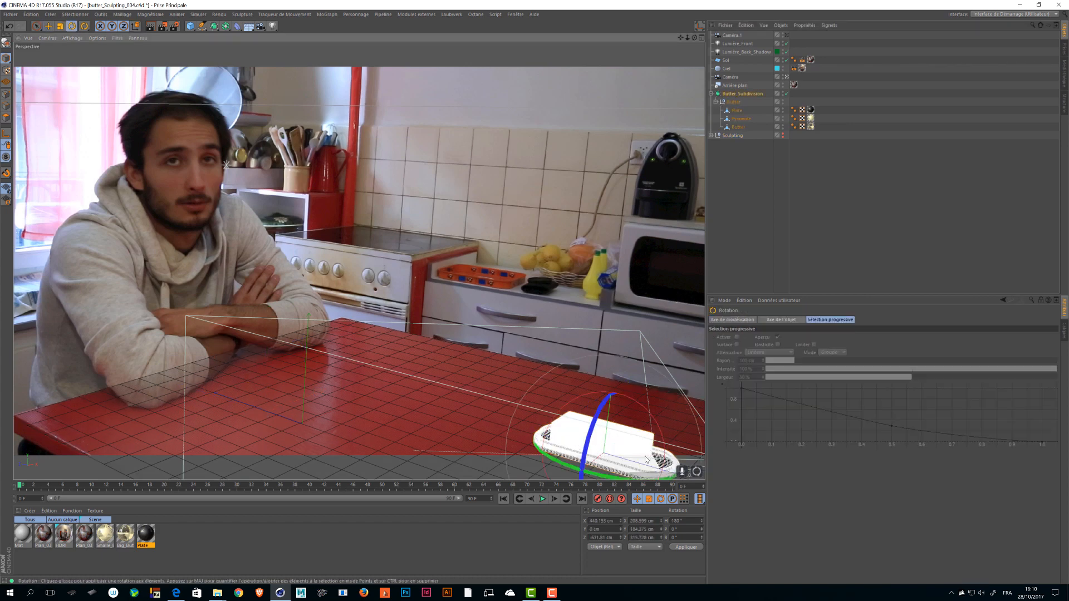
pyautogui.press('e')
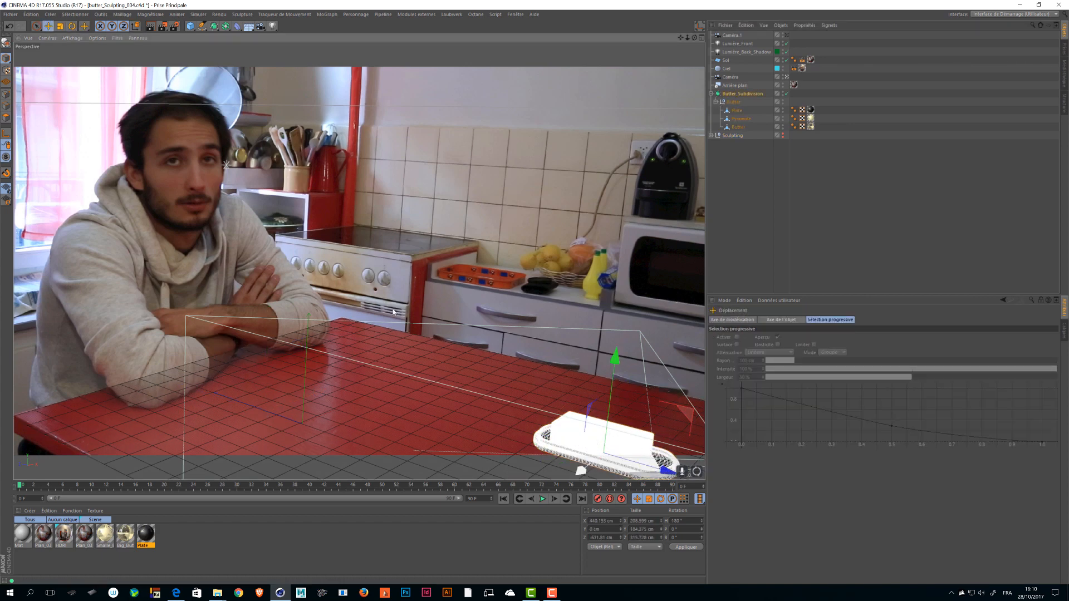
pyautogui.moveTo(393, 312); pyautogui.dragTo(423, 289)
pyautogui.moveTo(673, 433)
pyautogui.mouseDown()
pyautogui.moveTo(660, 430)
pyautogui.moveTo(659, 446)
pyautogui.mouseUp()
pyautogui.hotkey('ctrl', 's')
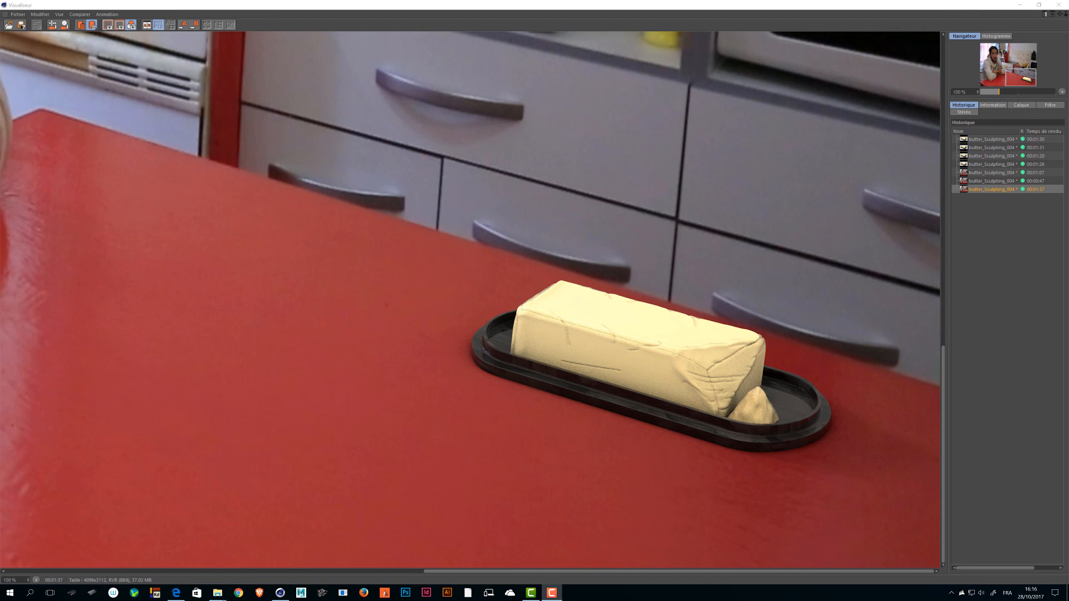
# Compare the untextured, dark and fully lit kitchen renders in the picture viewer history.
pyautogui.click(979, 173)
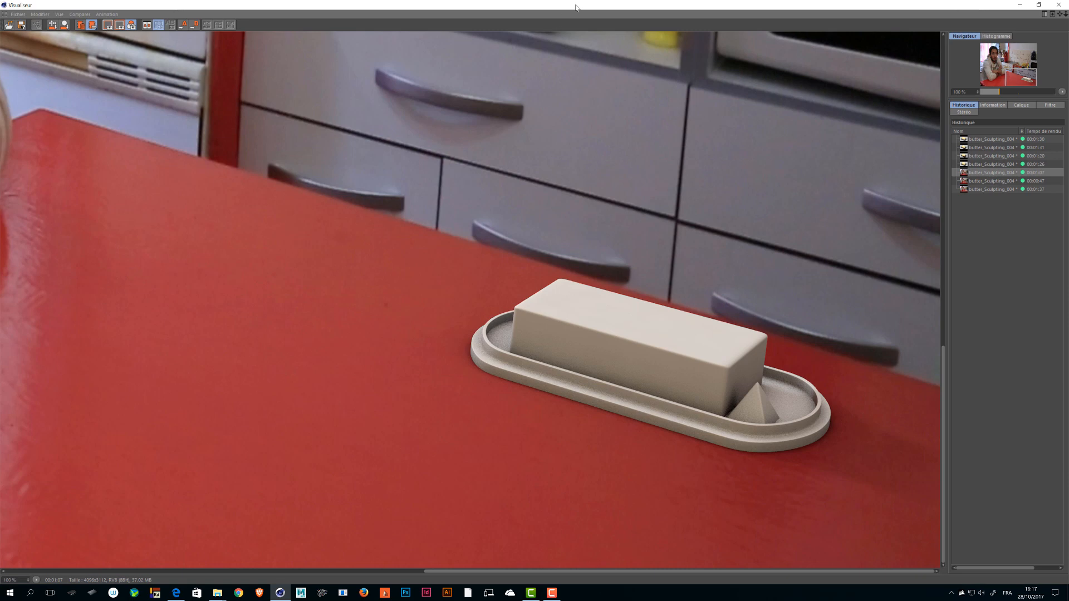
pyautogui.moveTo(577, 5)
pyautogui.mouseDown()
pyautogui.moveTo(592, 214)
pyautogui.moveTo(569, 3)
pyautogui.mouseUp()
pyautogui.click(985, 181)
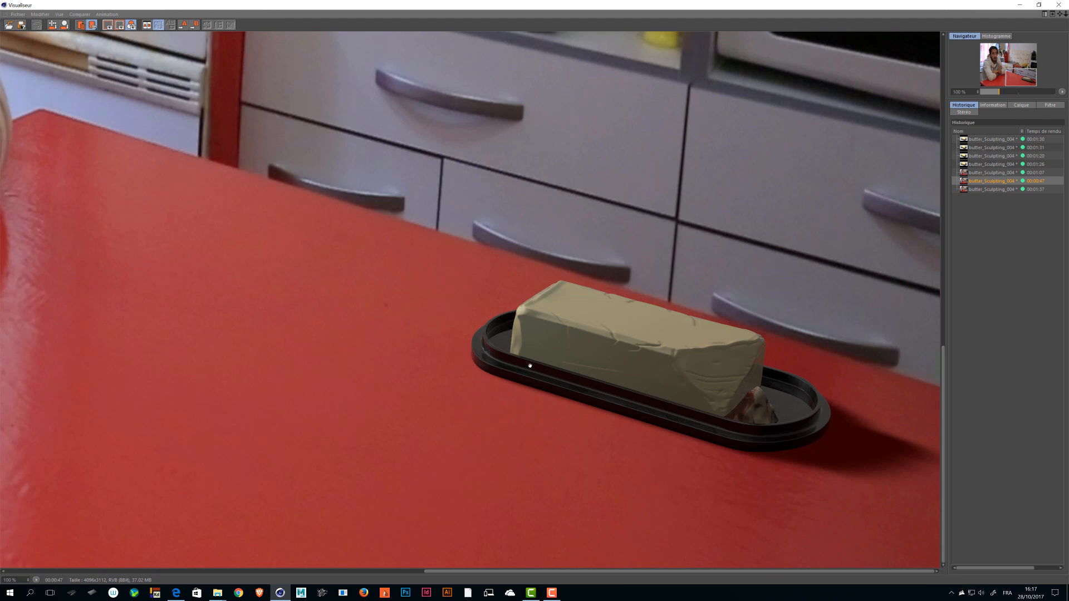
pyautogui.click(989, 190)
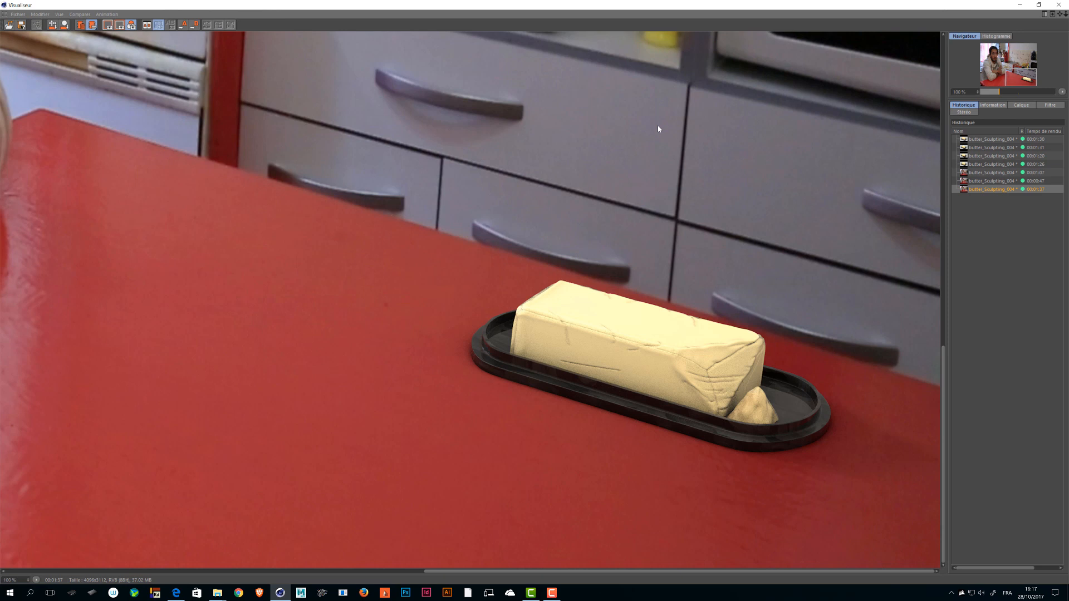
pyautogui.click(991, 173)
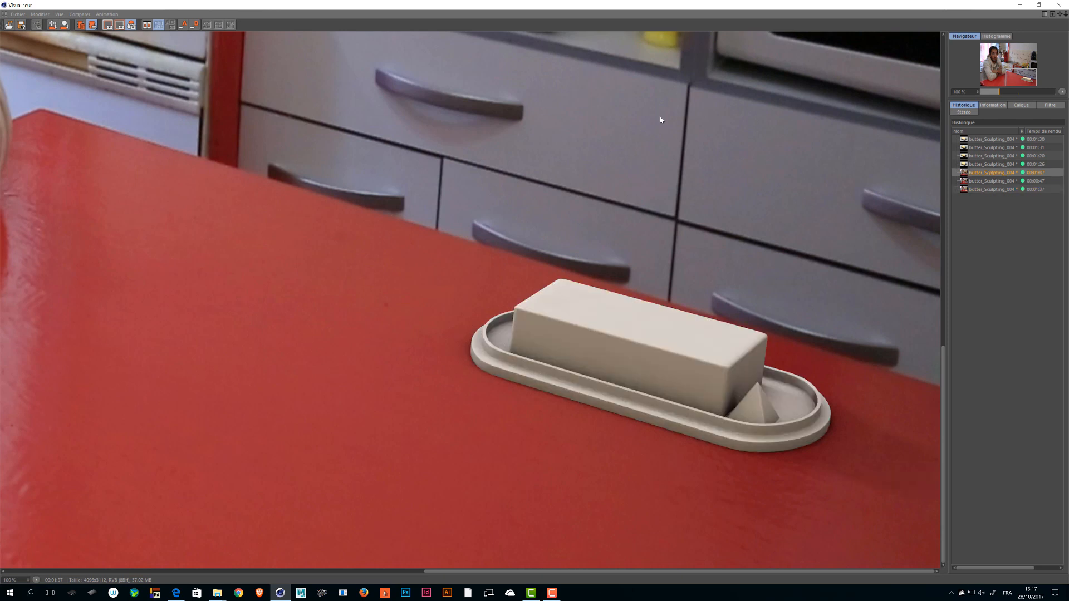
pyautogui.click(992, 190)
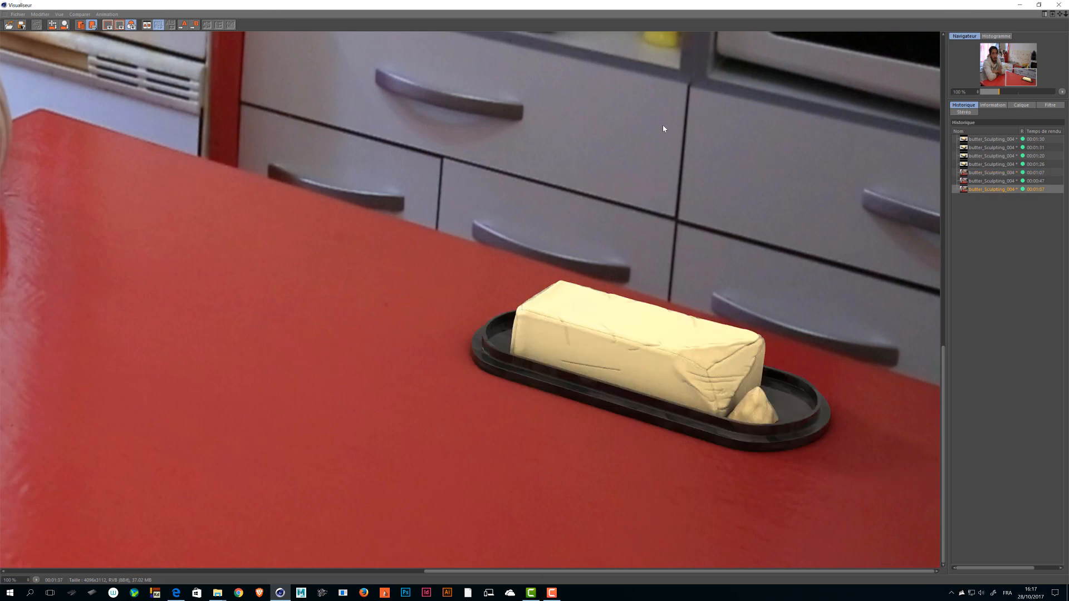
pyautogui.click(999, 181)
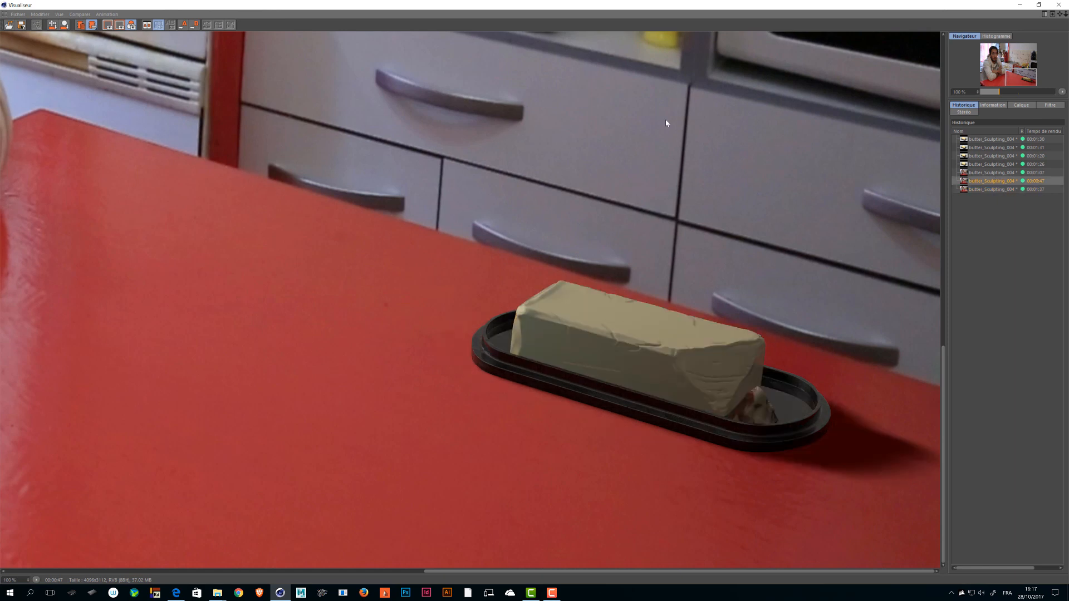
pyautogui.press('Up')
pyautogui.click(1000, 181)
pyautogui.click(998, 190)
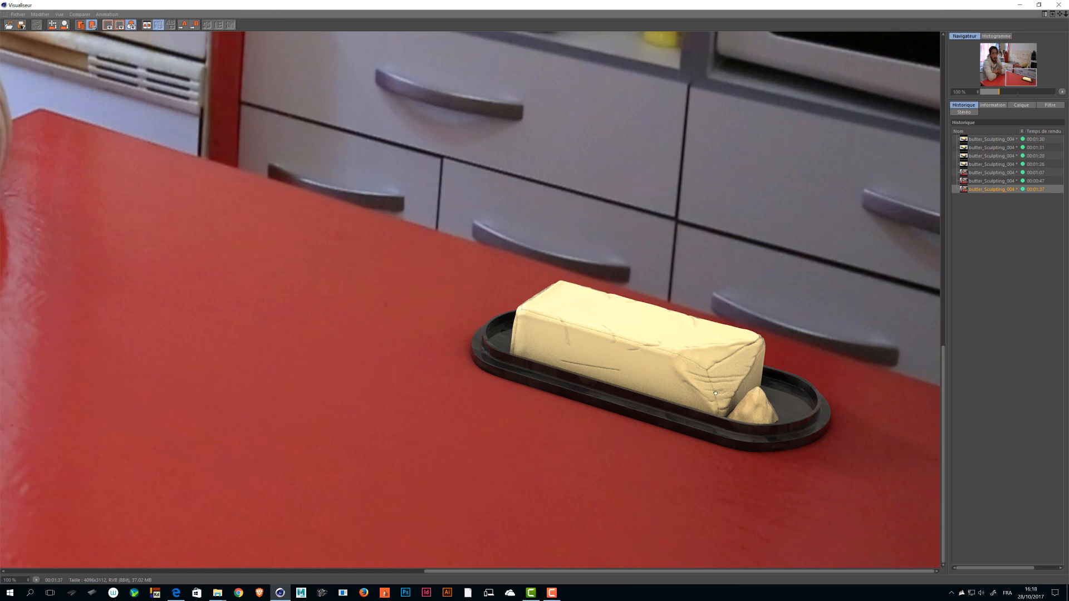
# Cycle through the last three kitchen renders, inspect the close-up render of the butter dish, and close the picture viewer.
pyautogui.click(989, 181)
pyautogui.click(984, 189)
pyautogui.press('Up')
pyautogui.press('Down')
pyautogui.press('Up')
pyautogui.press('Up')
pyautogui.press('Down')
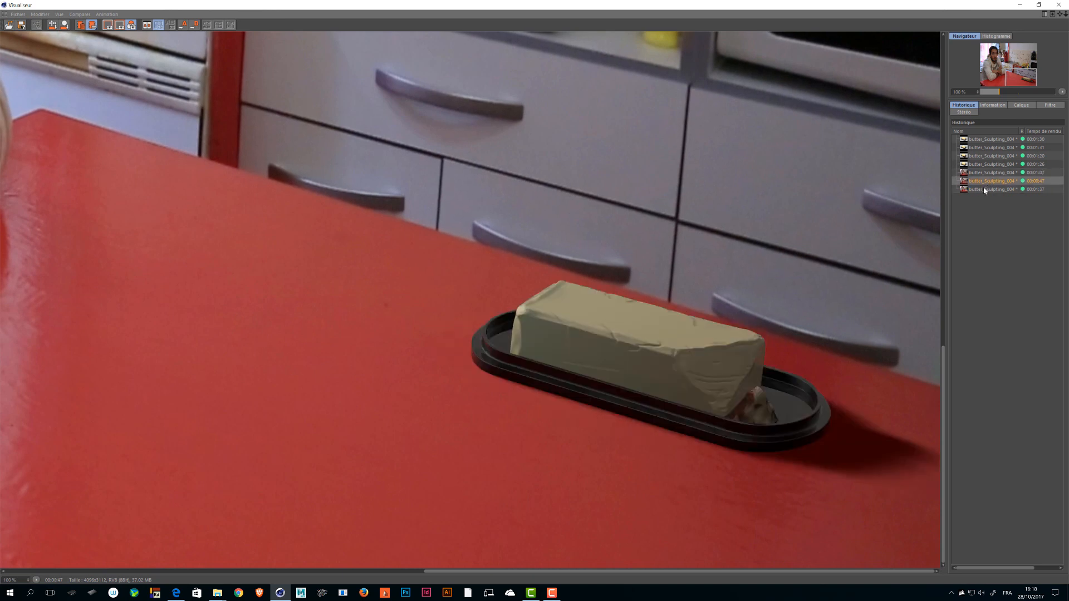
pyautogui.press('Down')
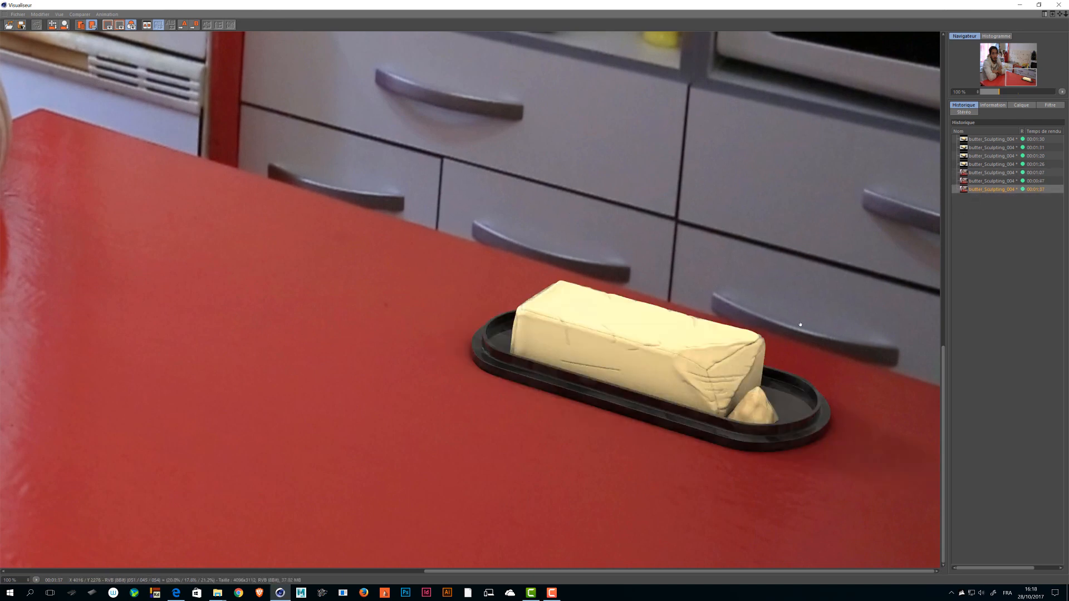
pyautogui.moveTo(633, 198); pyautogui.dragTo(556, 146)
pyautogui.click(981, 164)
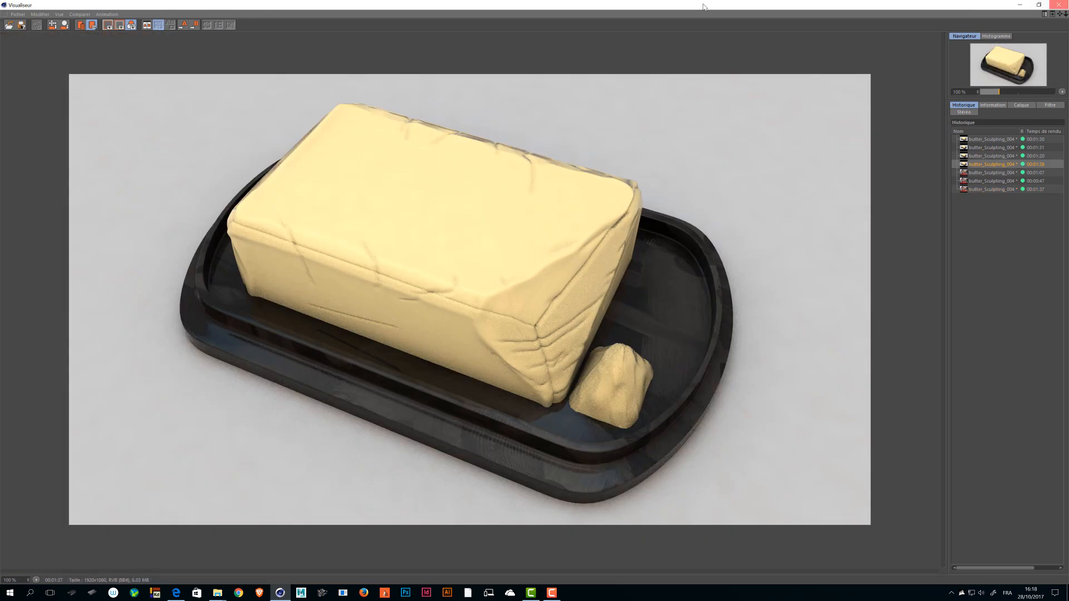
pyautogui.click(1059, 4)
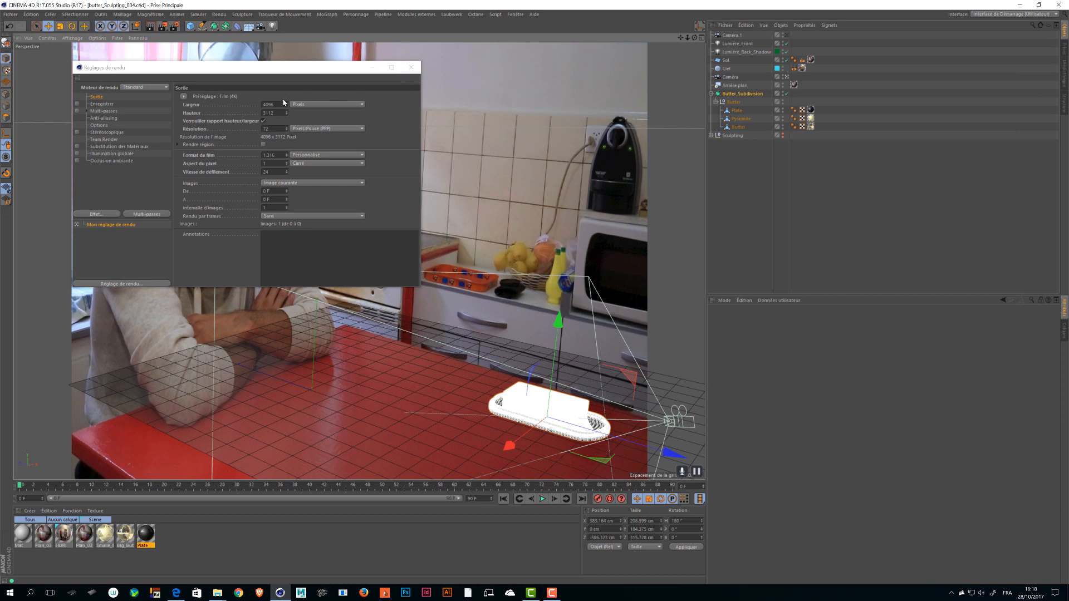
# Set the render output to 1920 by 1080 pixels, lock the aspect ratio again, save the scene and close the render settings.
pyautogui.click(167, 72)
pyautogui.write('1920')
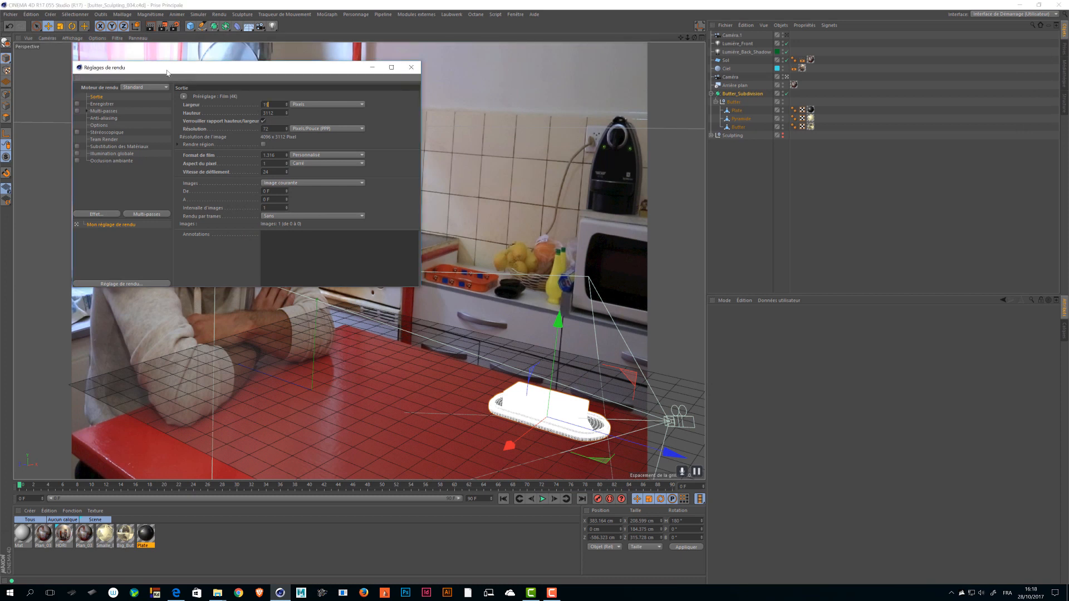
pyautogui.press('Return')
pyautogui.click(264, 121)
pyautogui.doubleClick(272, 113)
pyautogui.write('1080')
pyautogui.press('Return')
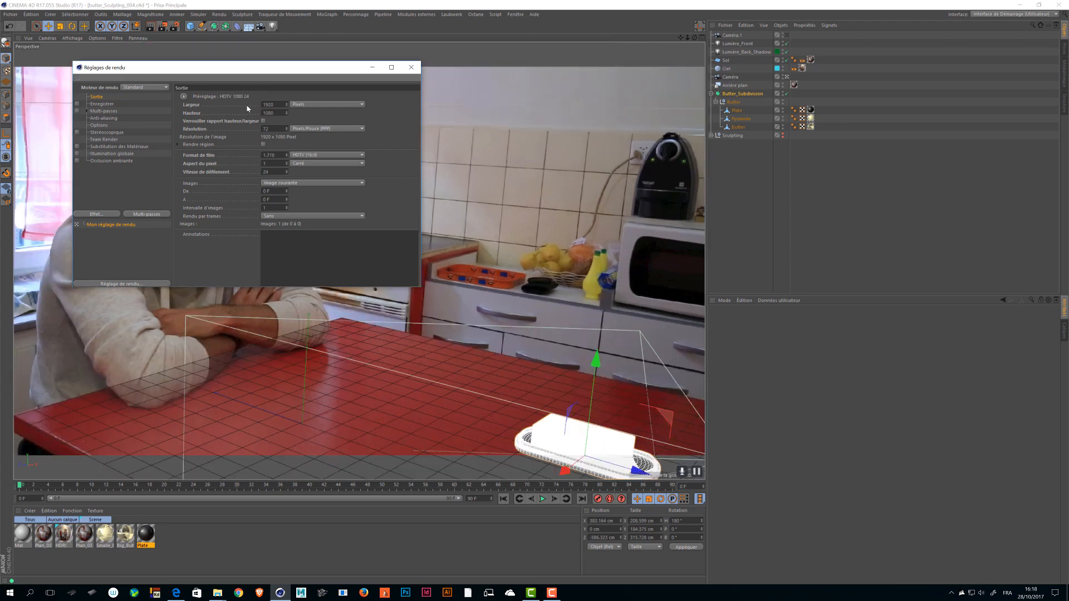
pyautogui.click(262, 121)
pyautogui.hotkey('ctrl', 's')
pyautogui.click(411, 67)
pyautogui.moveTo(822, 254); pyautogui.dragTo(809, 226)
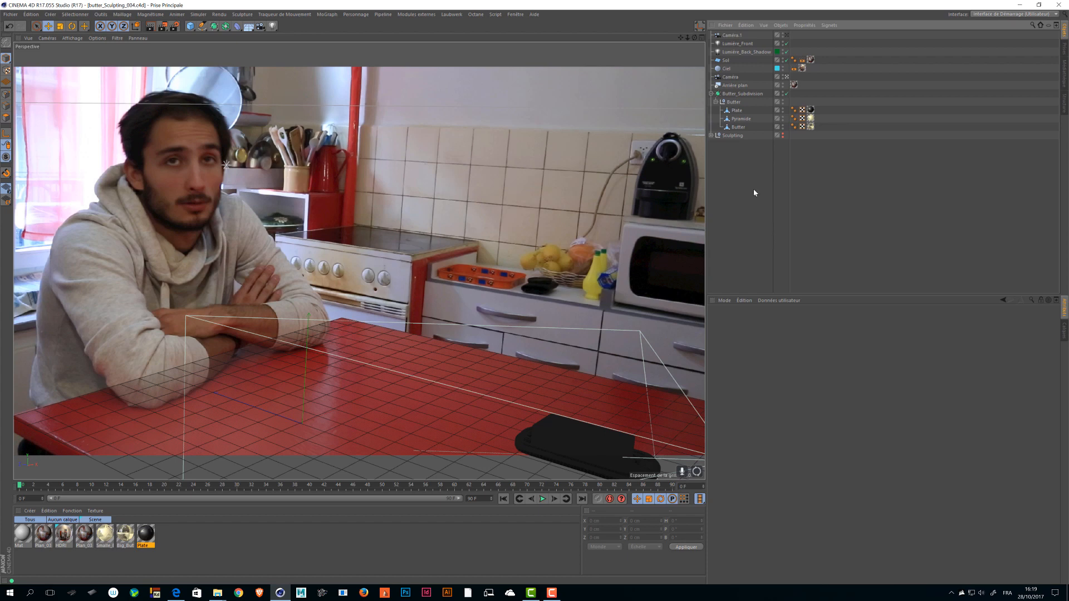
# Move the Butter_Subdivision object farther back on the red table so the whole dish sits on it, and deselect it.
pyautogui.click(646, 463)
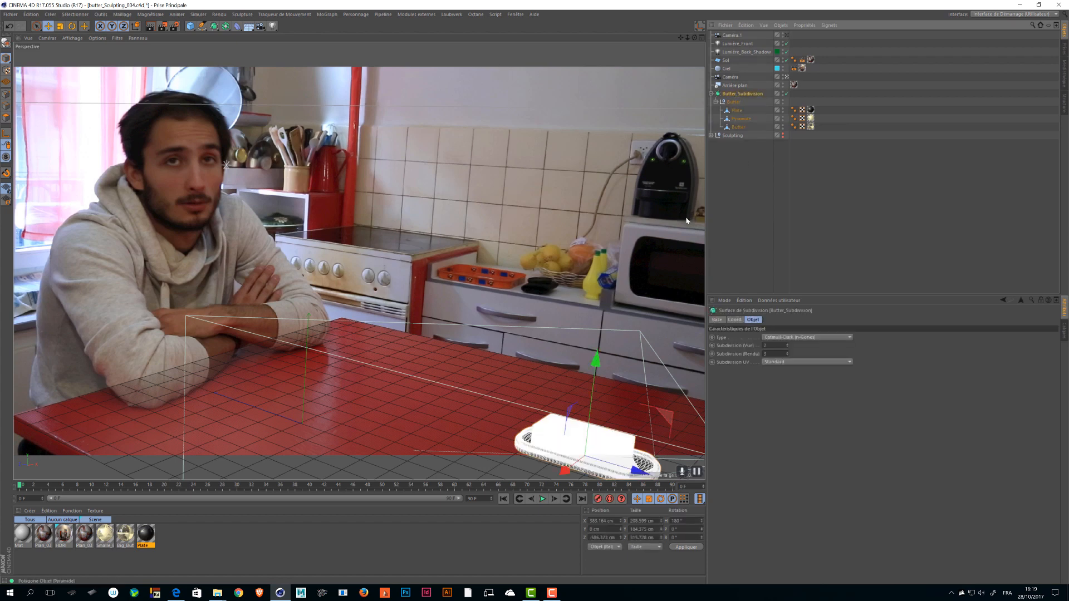
pyautogui.press('e')
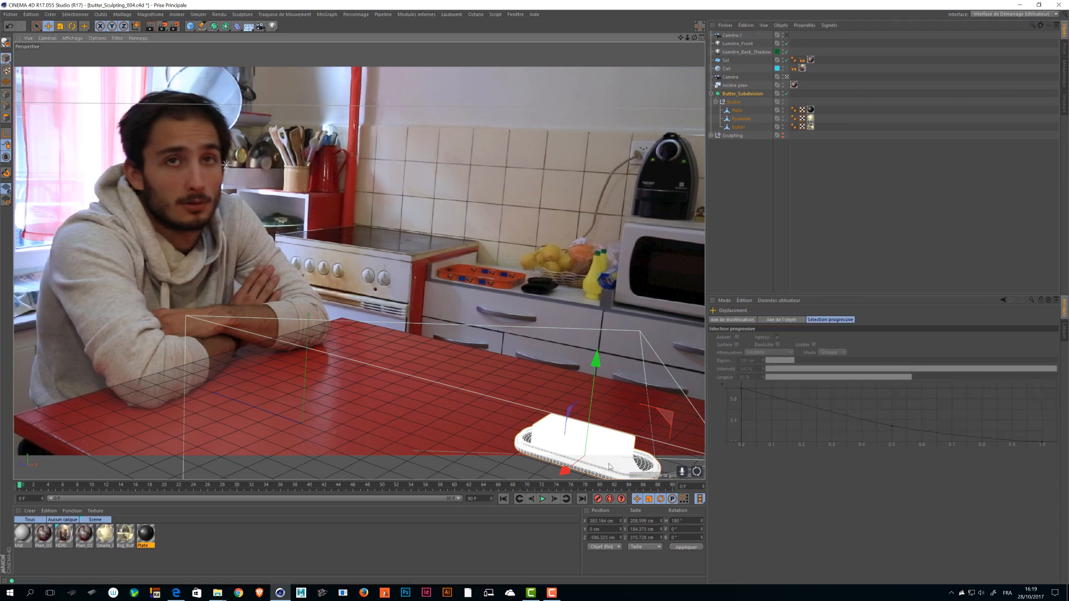
pyautogui.moveTo(603, 463); pyautogui.dragTo(581, 432)
pyautogui.moveTo(676, 448); pyautogui.dragTo(624, 465)
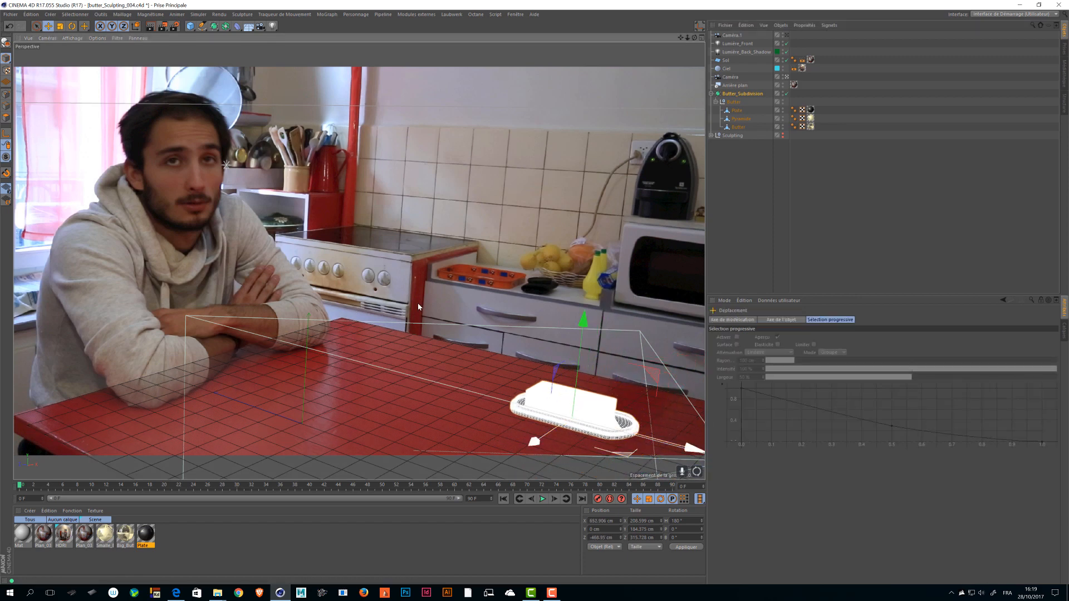
pyautogui.click(762, 272)
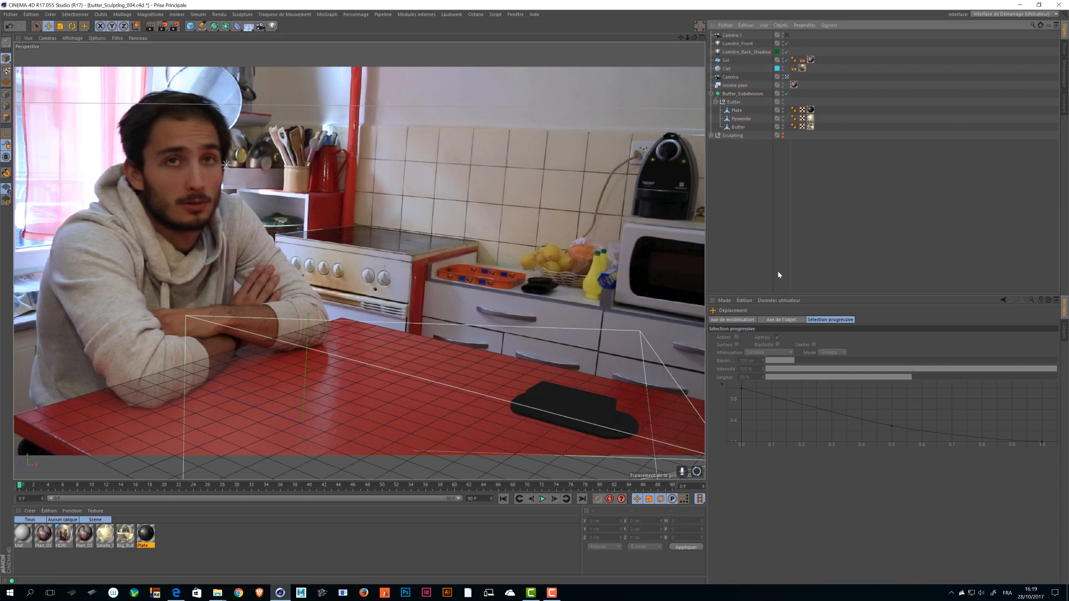